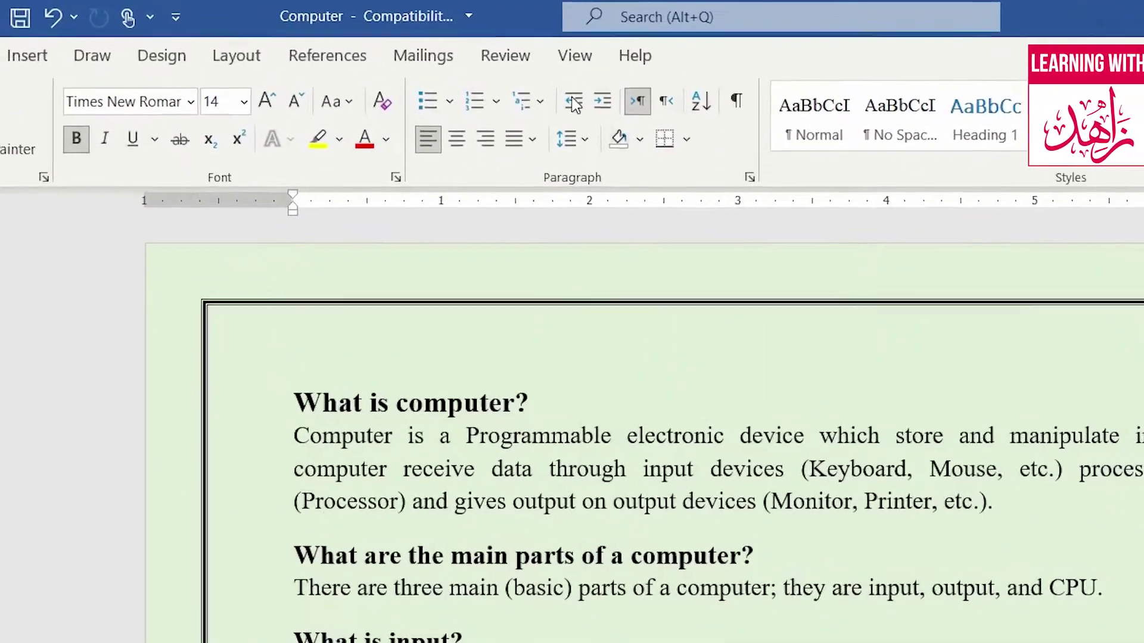
Step: Switch the ribbon to the Review tab for the Computer document
left_click(453, 47)
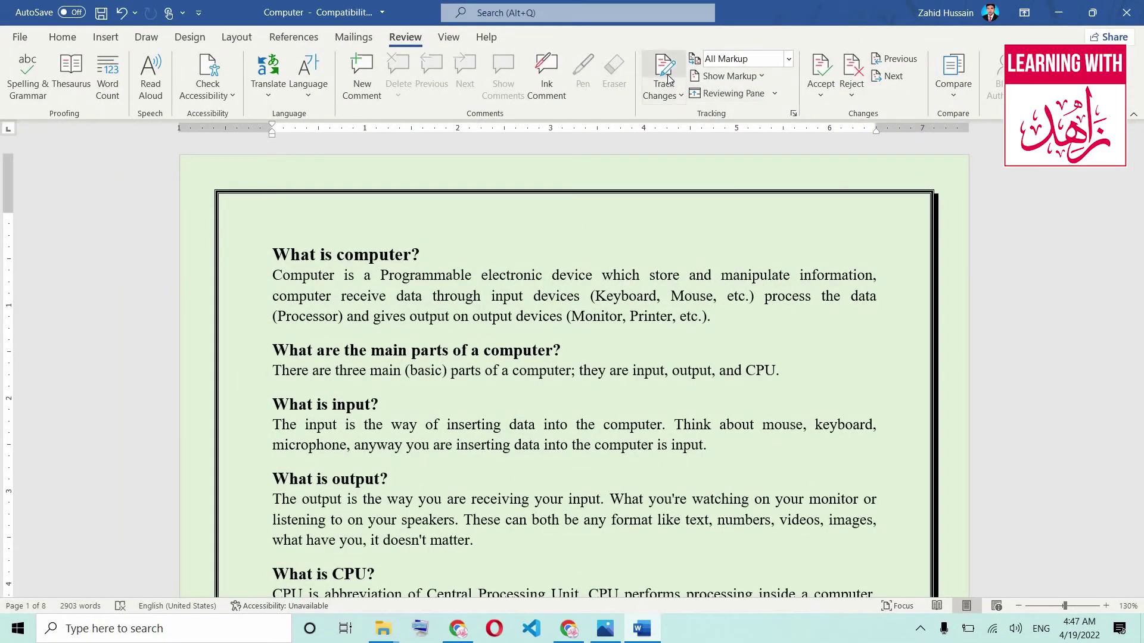
Step: With Track Changes on, italicize the 'What is computer?' heading, then turn tracking off
left_click(666, 81)
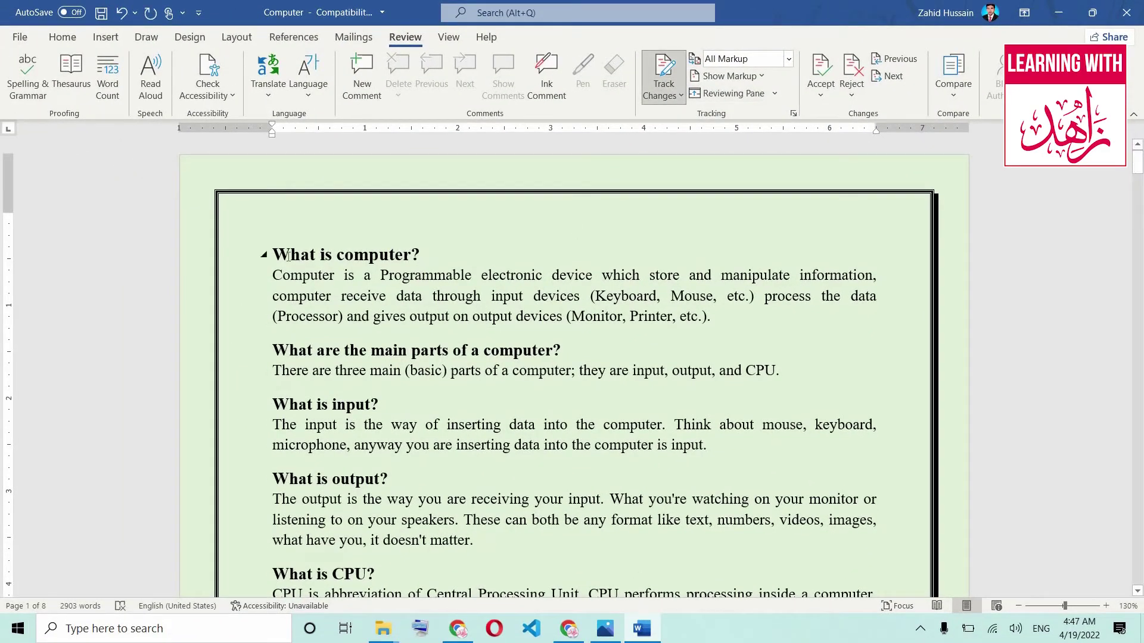
left_click_drag(285, 256, 419, 256)
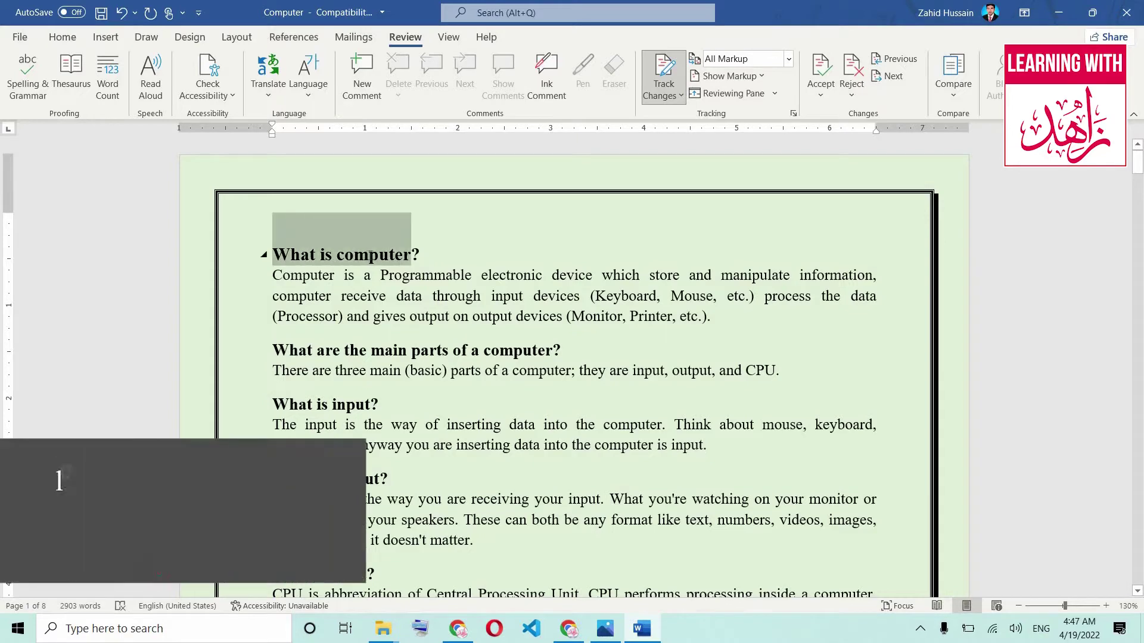
left_click(62, 37)
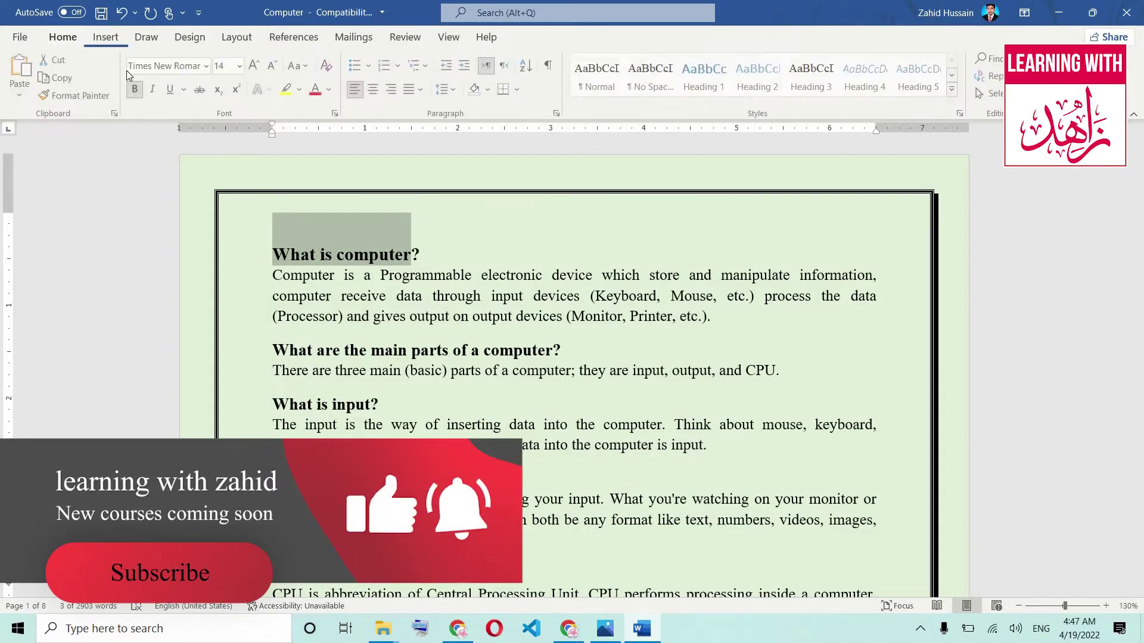
left_click(153, 89)
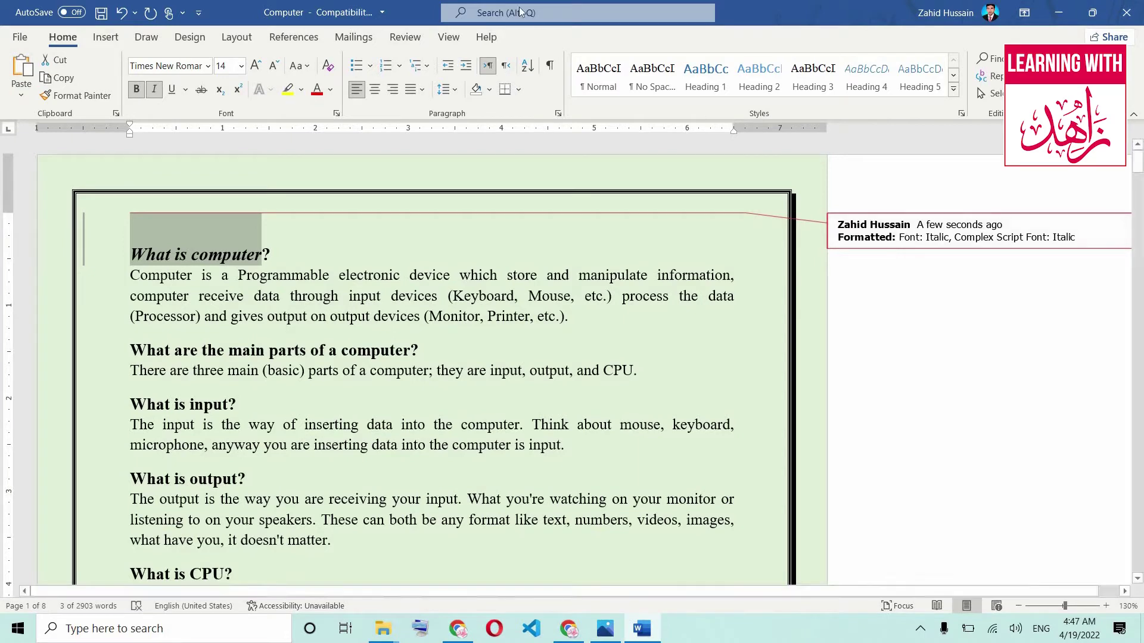
left_click(405, 37)
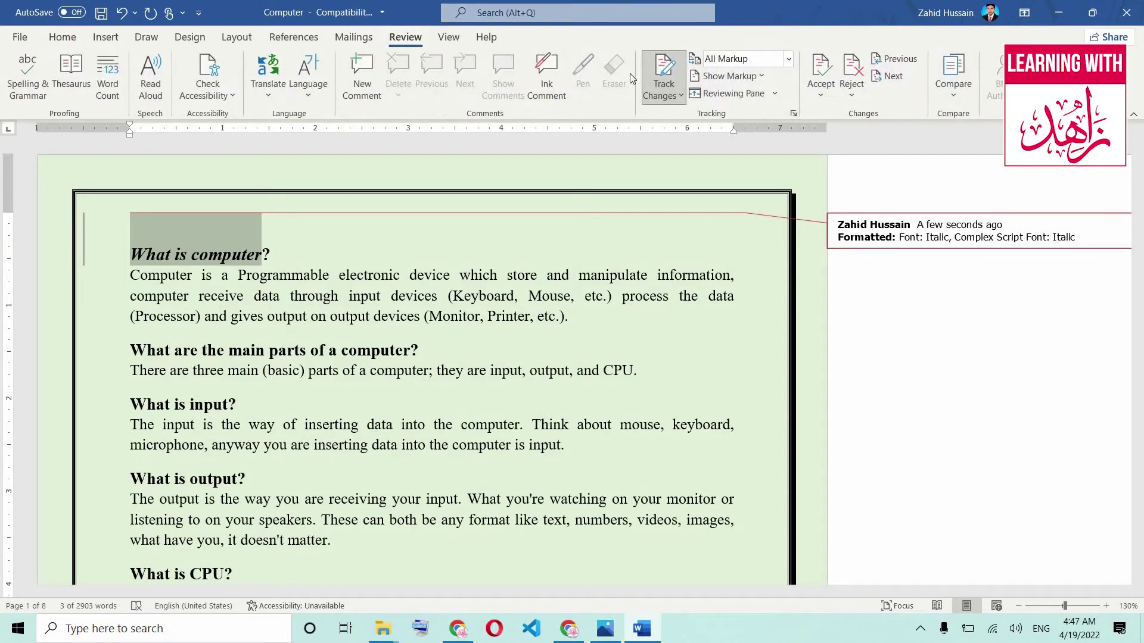
left_click(655, 72)
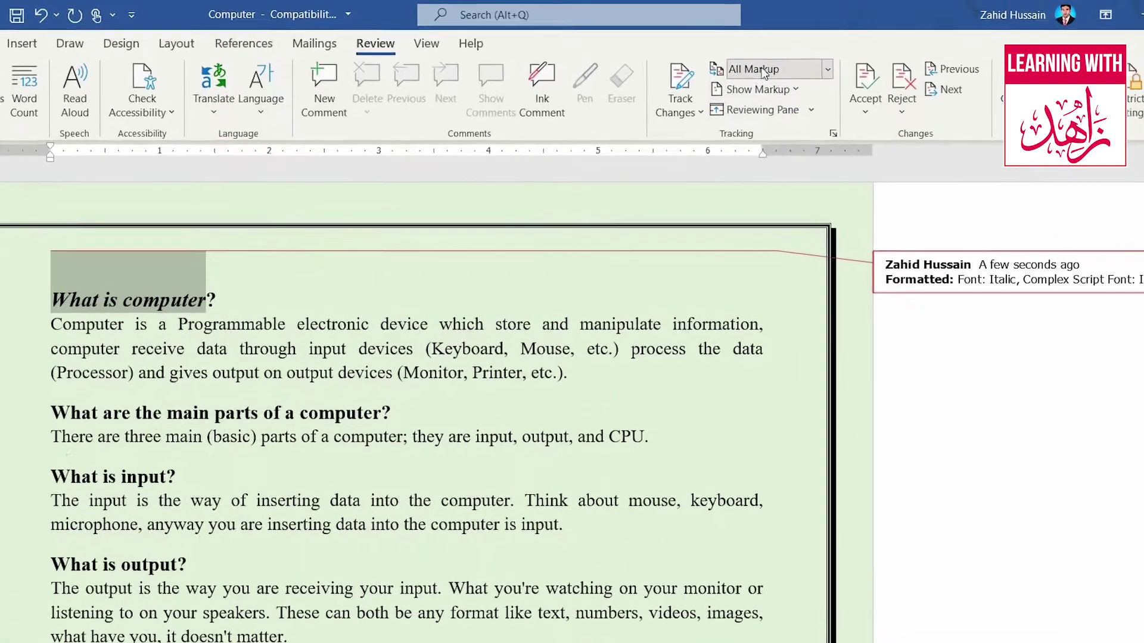
Step: Set the markup display to No Markup and begin locking tracking with a password
left_click(833, 90)
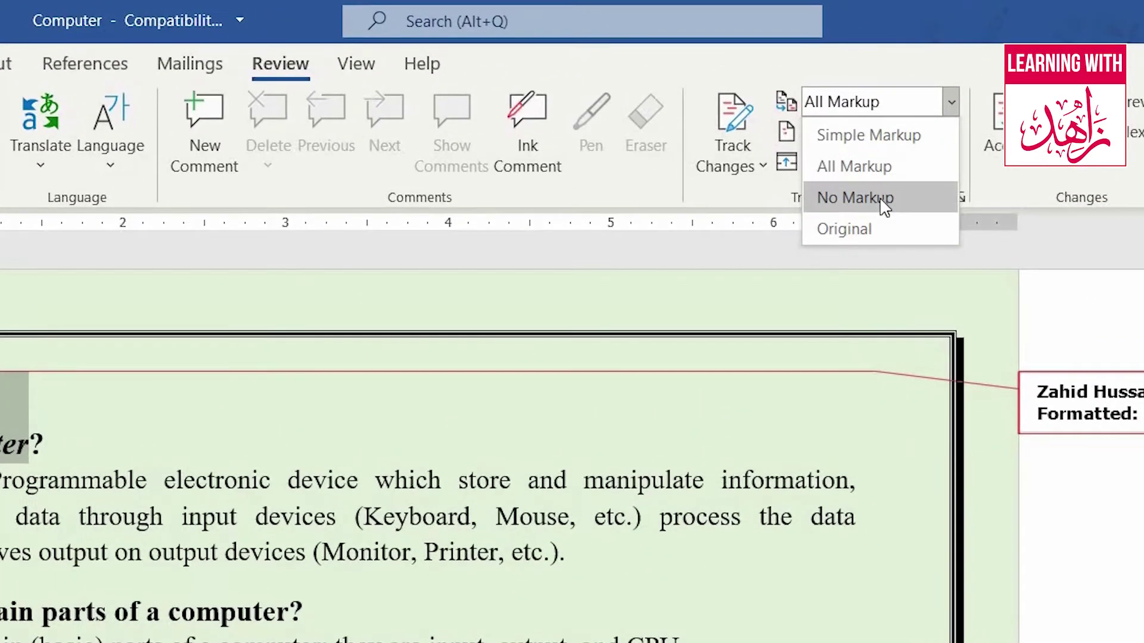
left_click(831, 168)
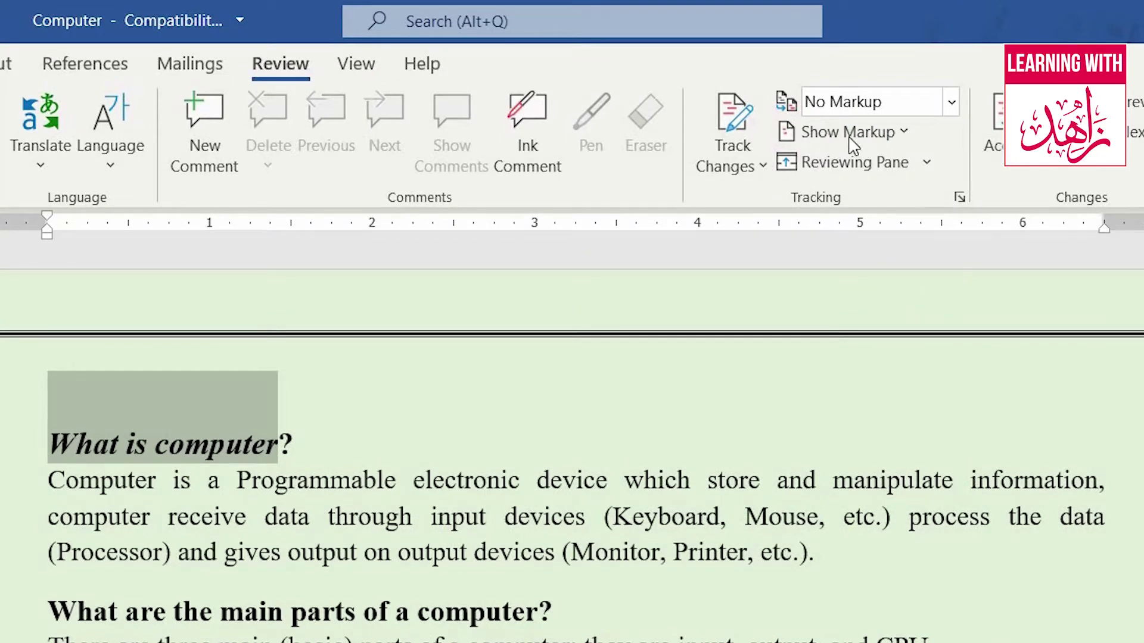
left_click(737, 174)
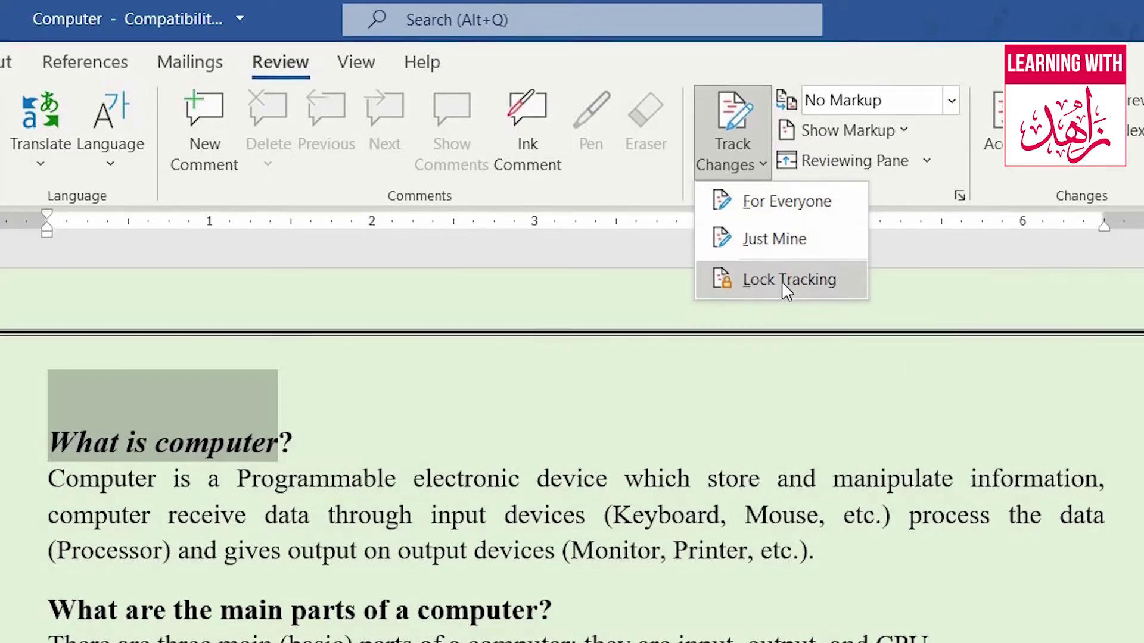
left_click(782, 282)
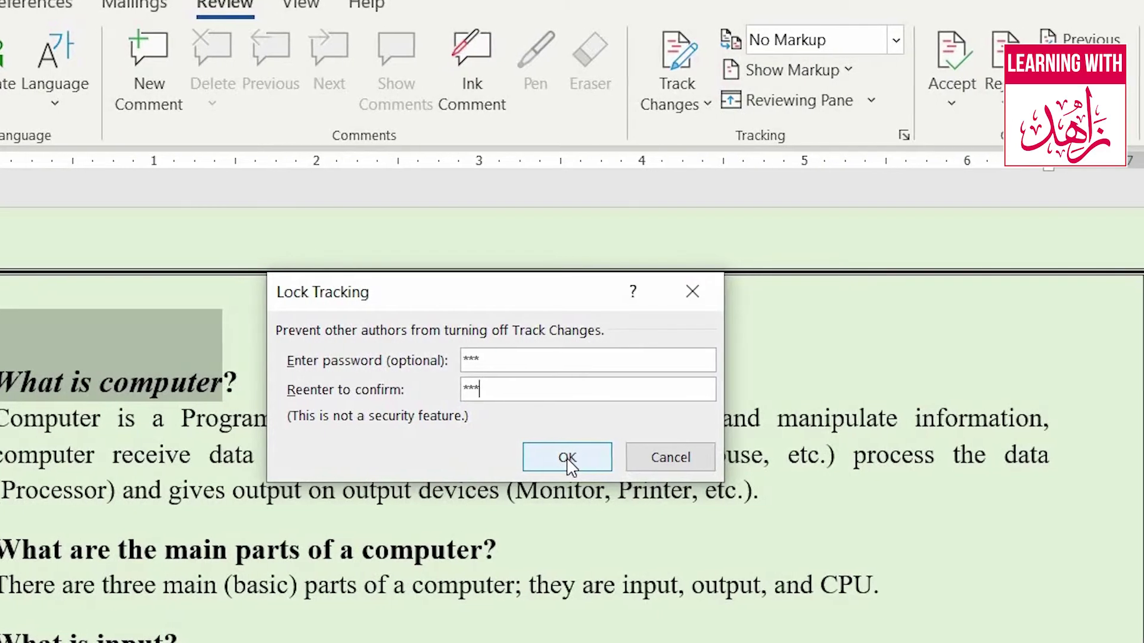
Step: Confirm the tracking-lock password and set the markup display back to No Markup
left_click(597, 464)
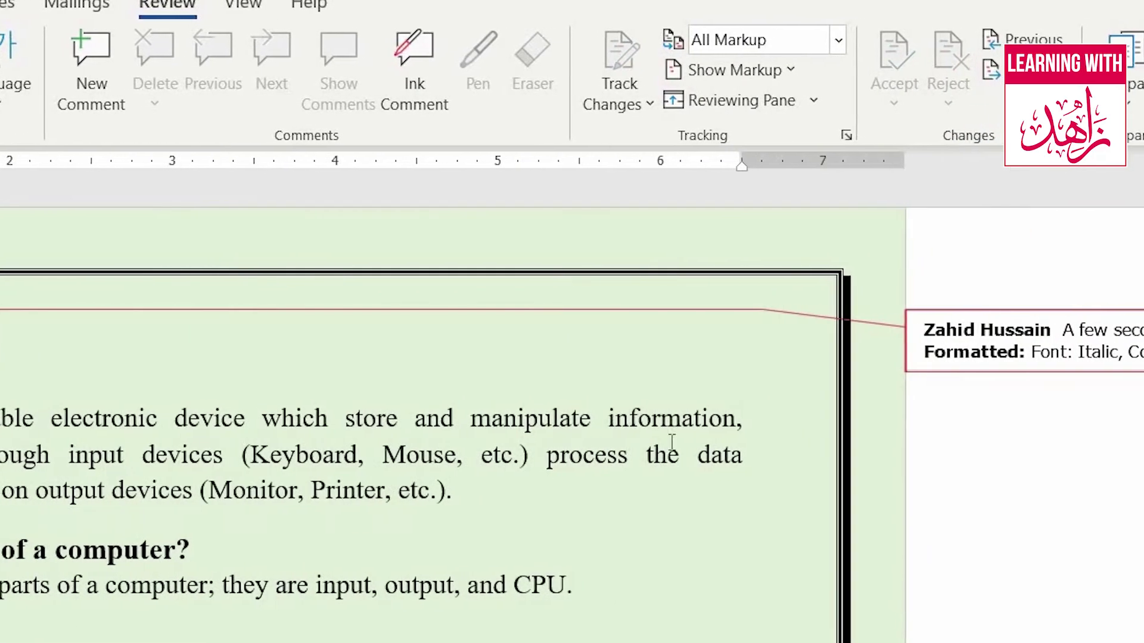
left_click(784, 48)
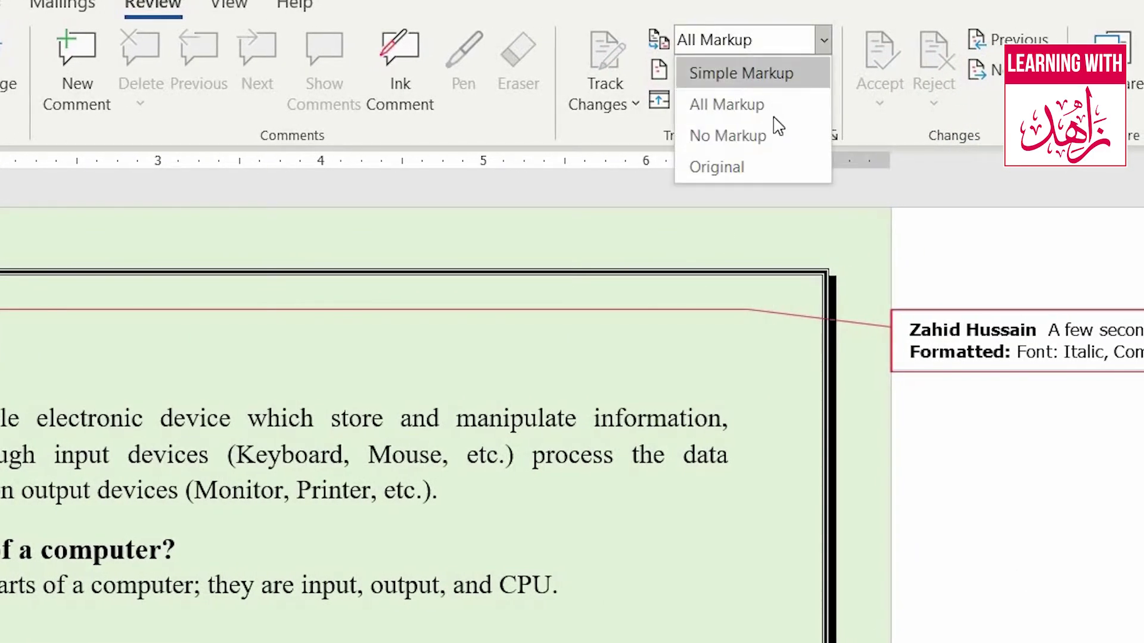
left_click(776, 136)
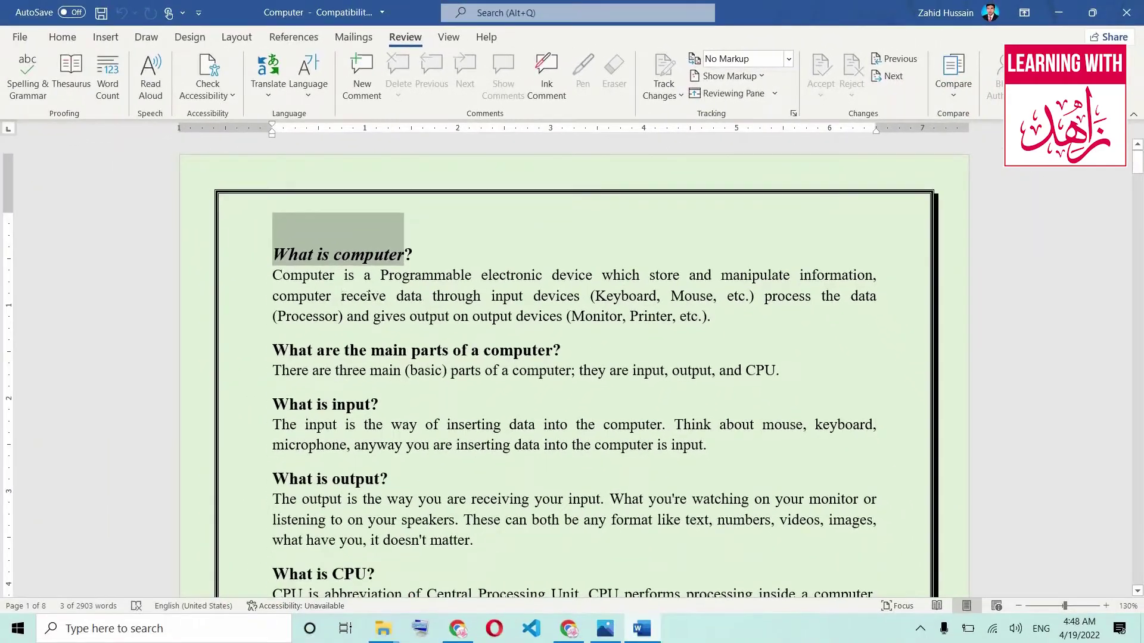
Step: Replace 'receive' with 'sent' and change the 'What is CPU?' heading to 'What is Monitor?'
double_click(352, 296)
type("send")
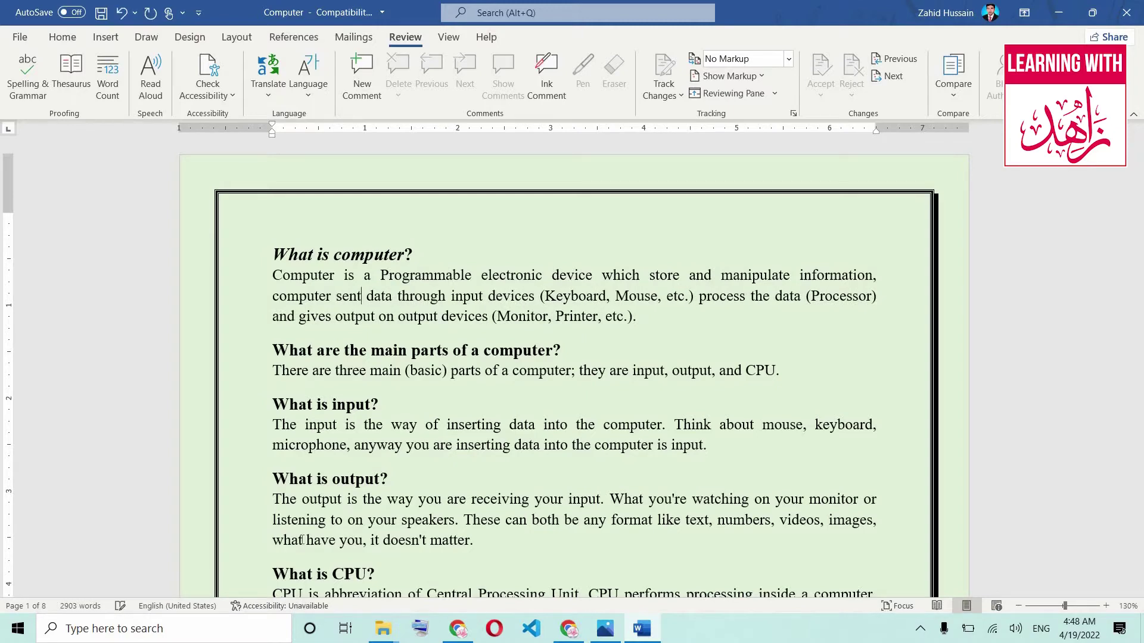
scroll(213, 516, "down", 3)
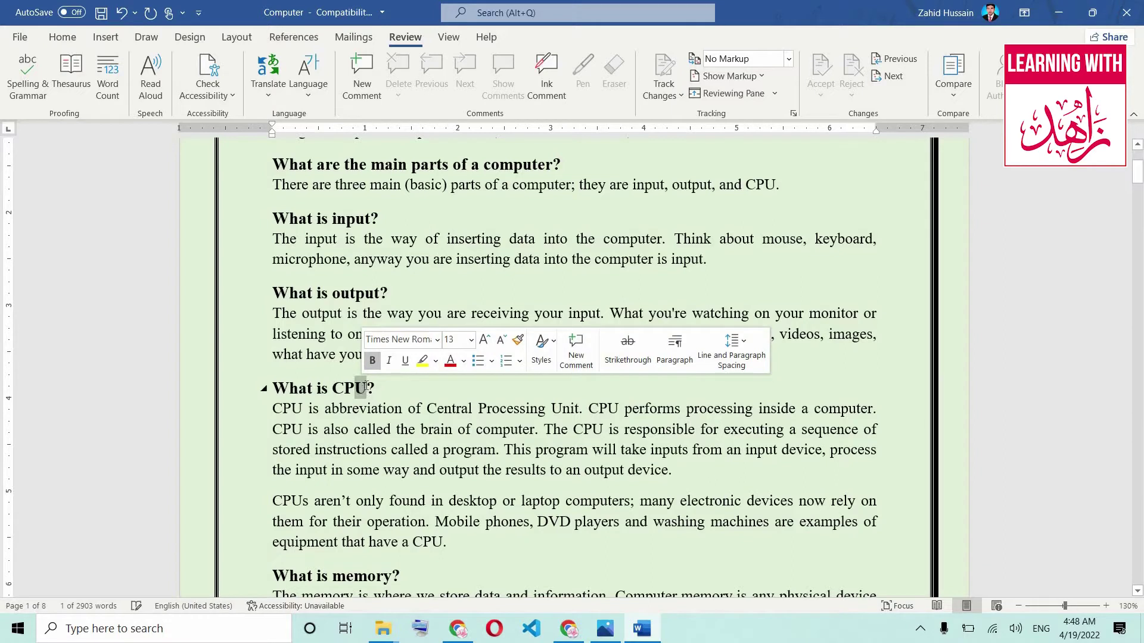
left_click_drag(367, 388, 345, 388)
type("Mon")
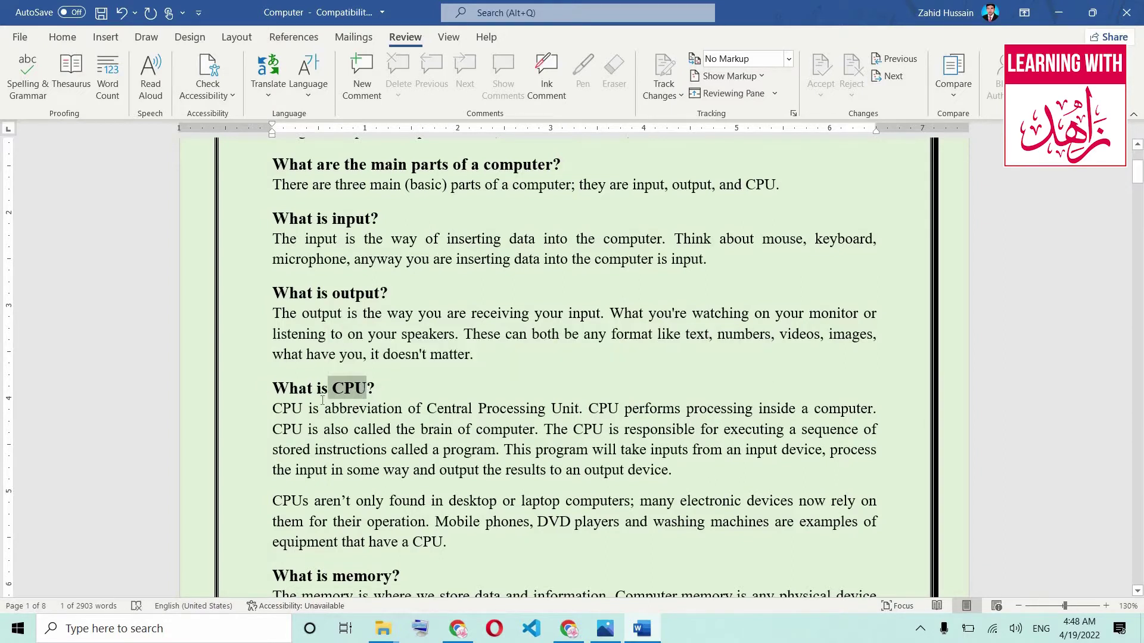
type("itor")
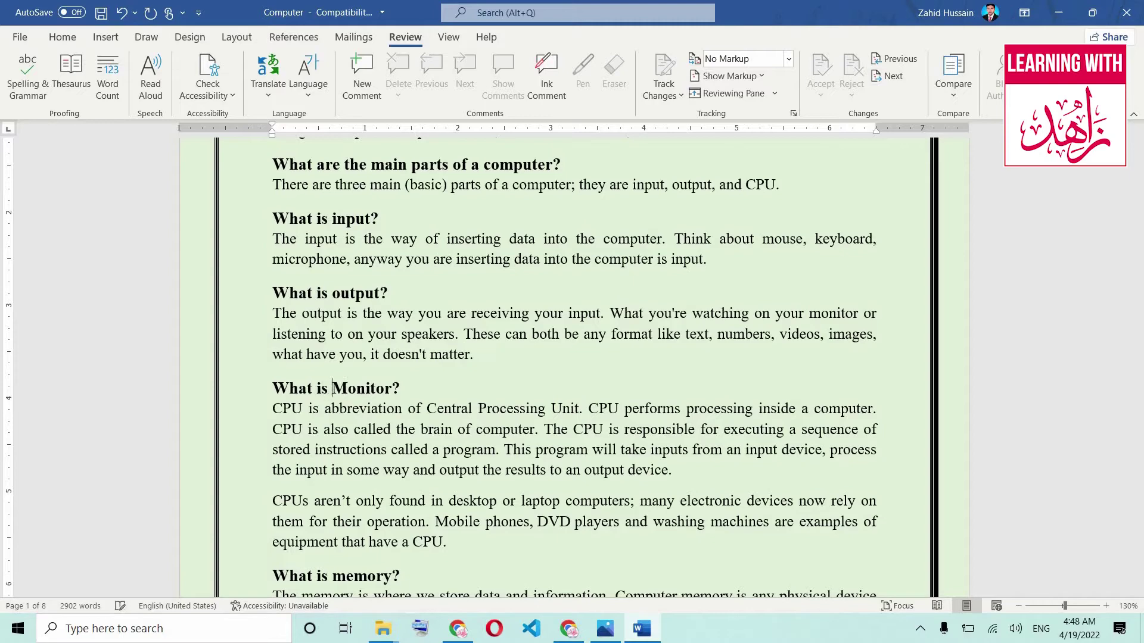
Step: Delete the word 'flash' further down the document
scroll(364, 506, "down", 2)
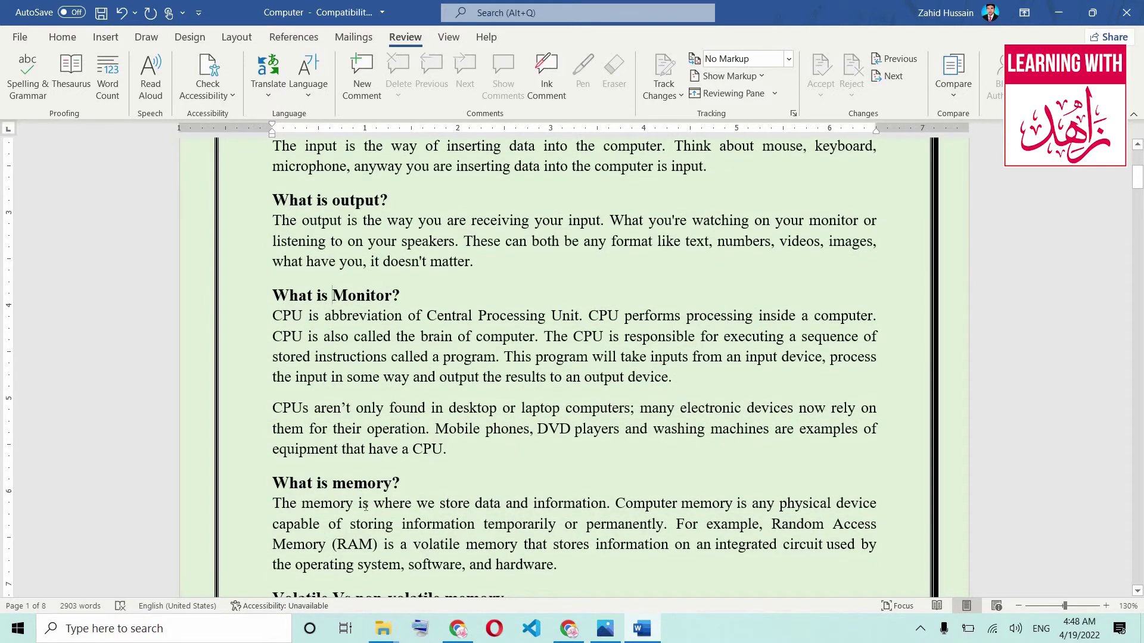
scroll(424, 517, "down", 1)
scroll(420, 476, "down", 3)
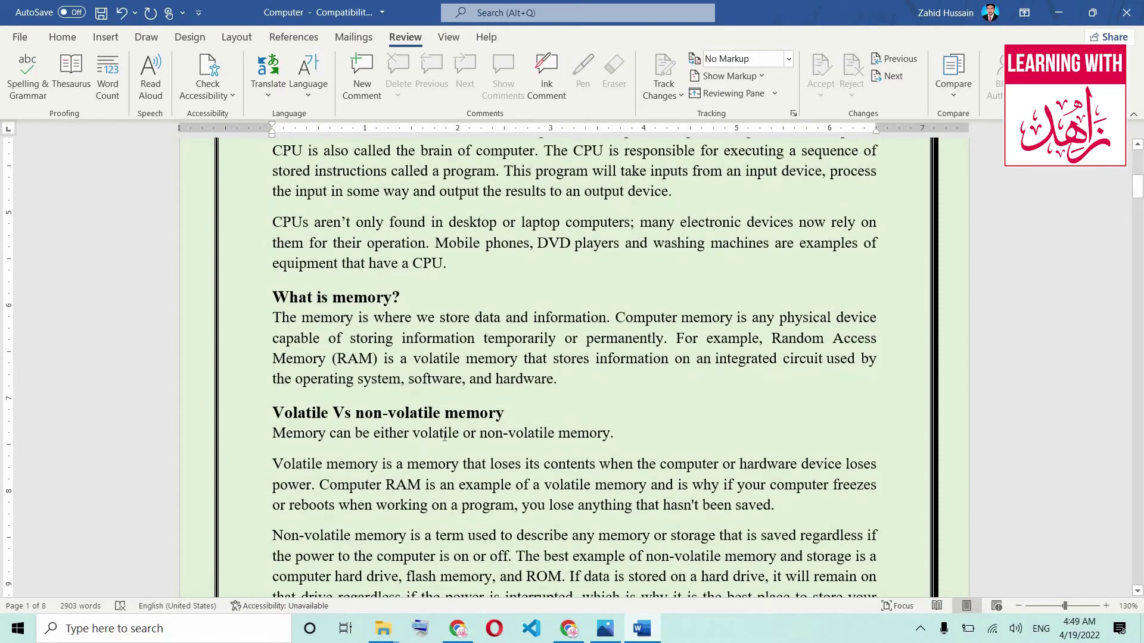
scroll(431, 374, "down", 2)
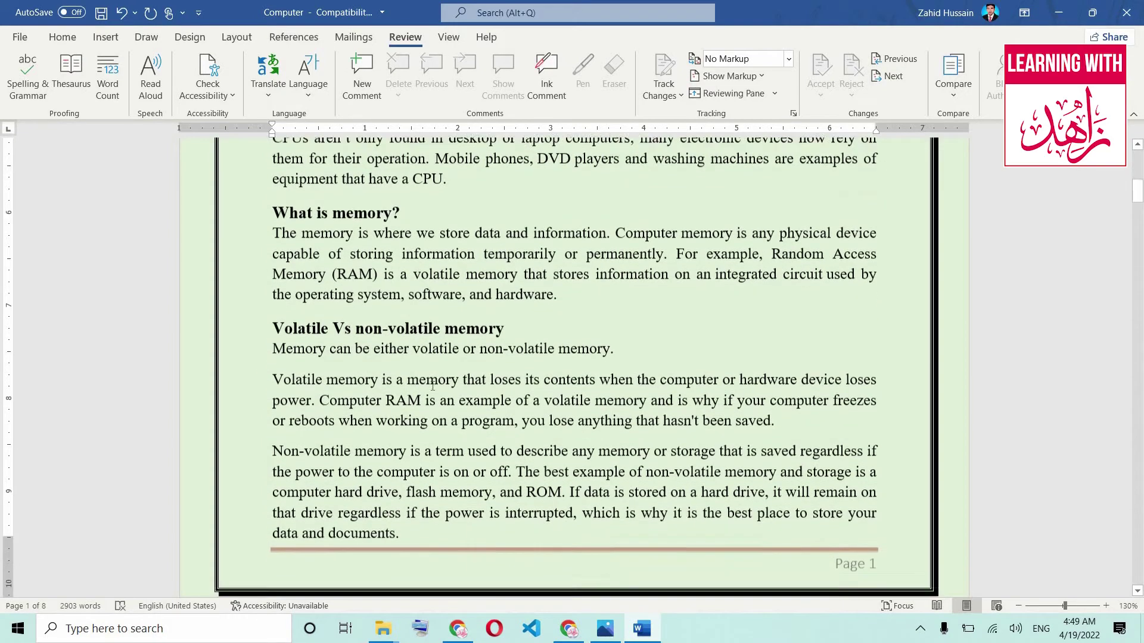
scroll(442, 428, "down", 1)
left_click_drag(407, 439, 435, 441)
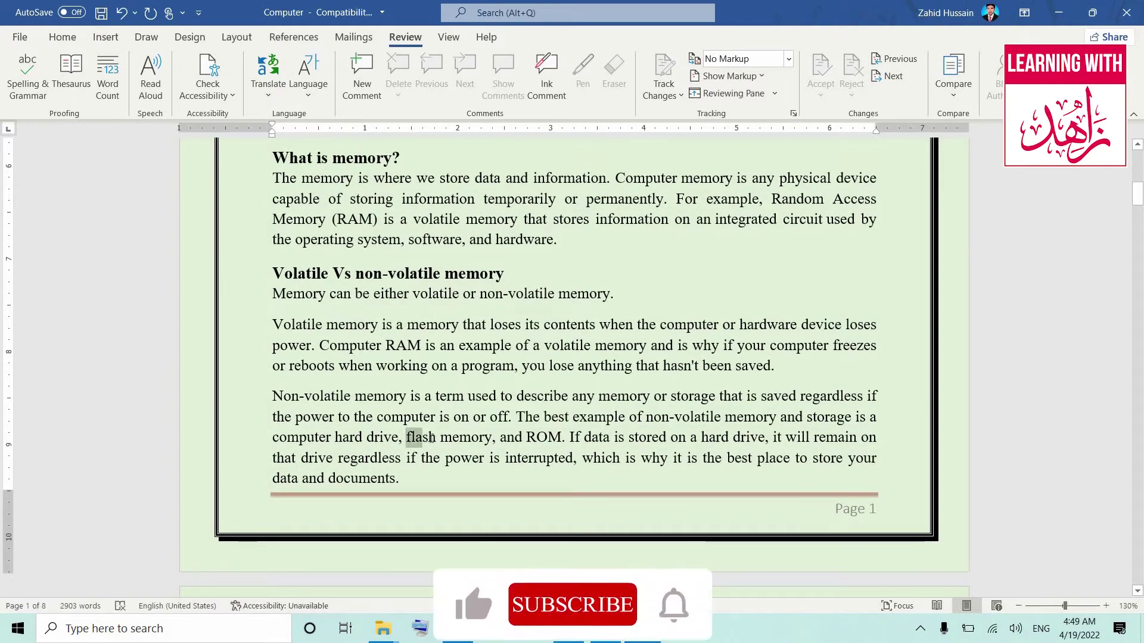
key("Delete")
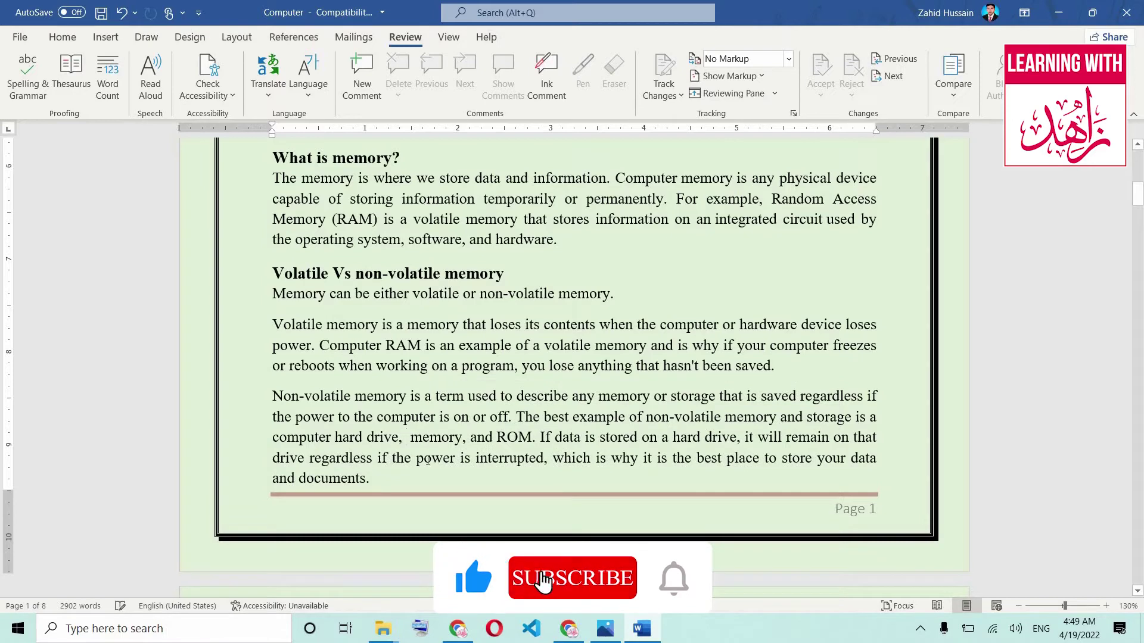
key("ctrl+shift+Right")
Step: Change 'DVD' to 'CD' in the CPU paragraph
scroll(476, 405, "up", 2)
scroll(539, 344, "up", 3)
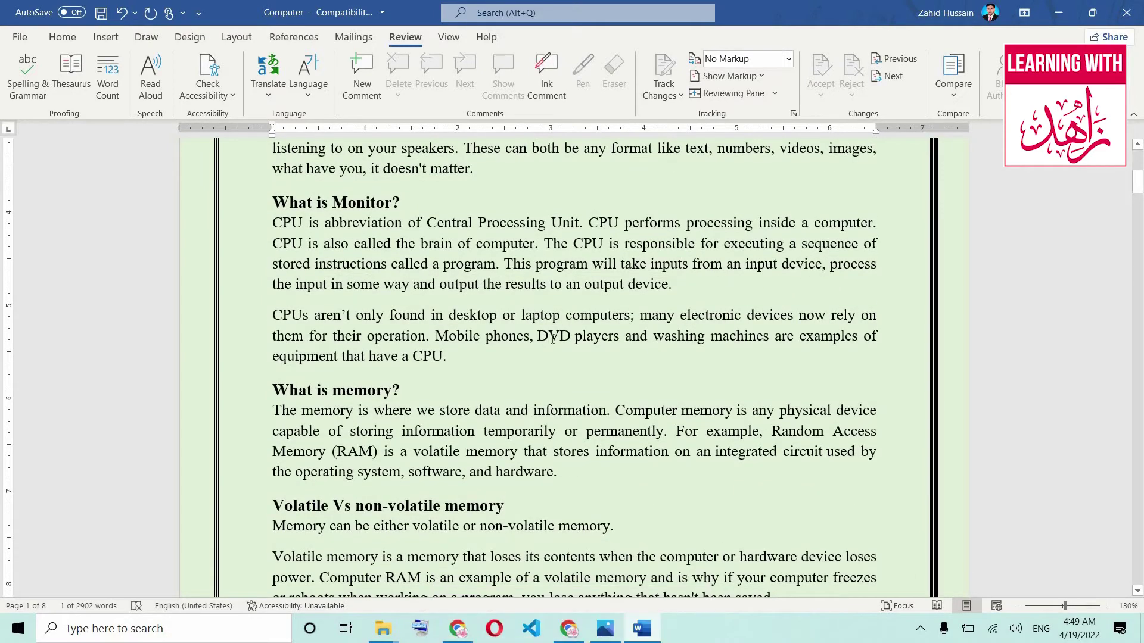
left_click_drag(537, 344, 549, 344)
key("Delete")
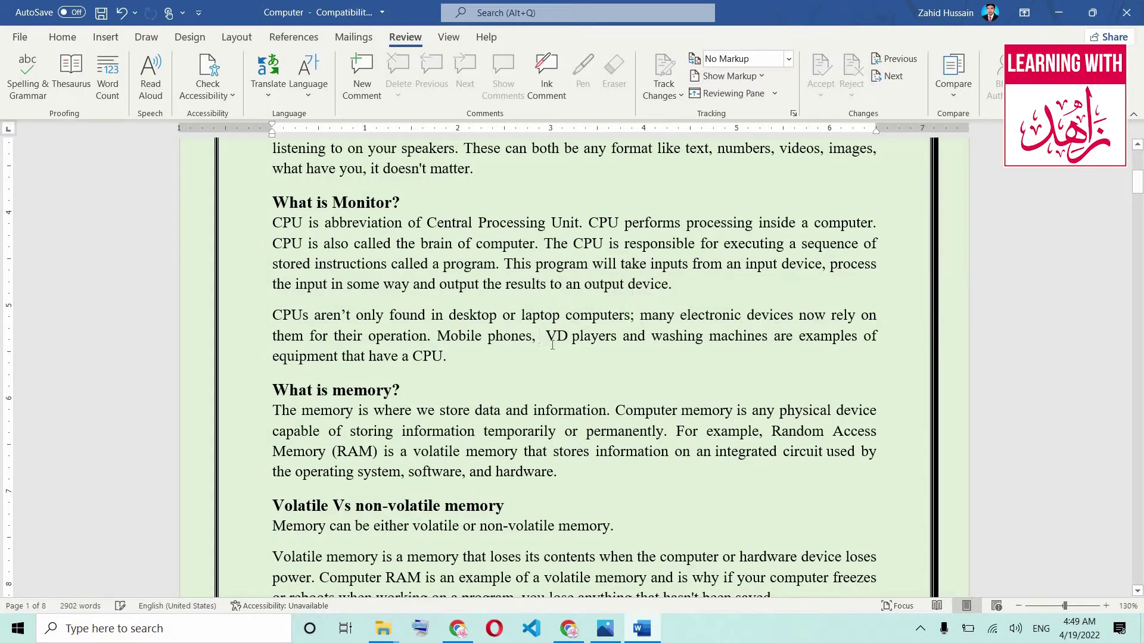
key("Delete")
type("c")
key("BackSpace")
type("C")
scroll(548, 317, "up", 5)
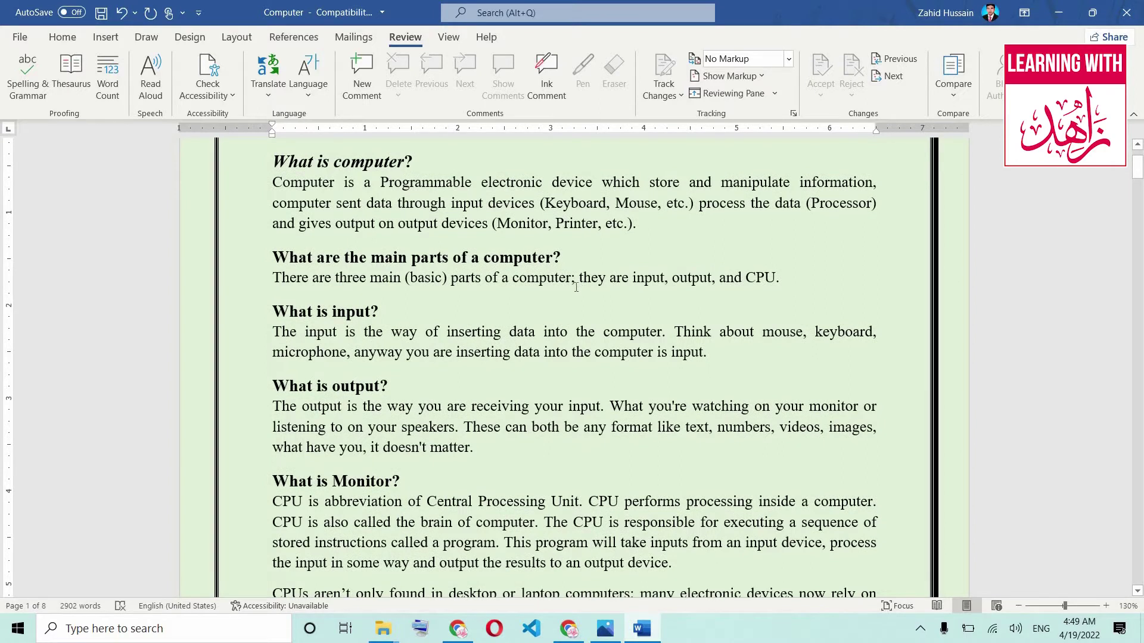
Step: Save the Computer document and close Word
left_click(101, 12)
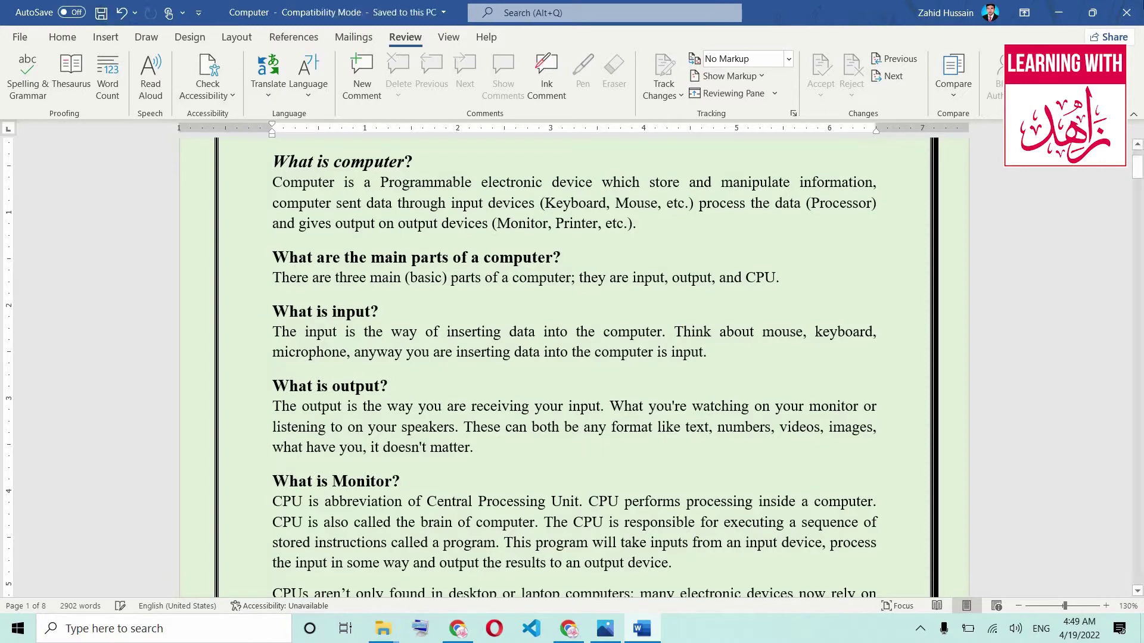
left_click(1132, 12)
left_click(1128, 12)
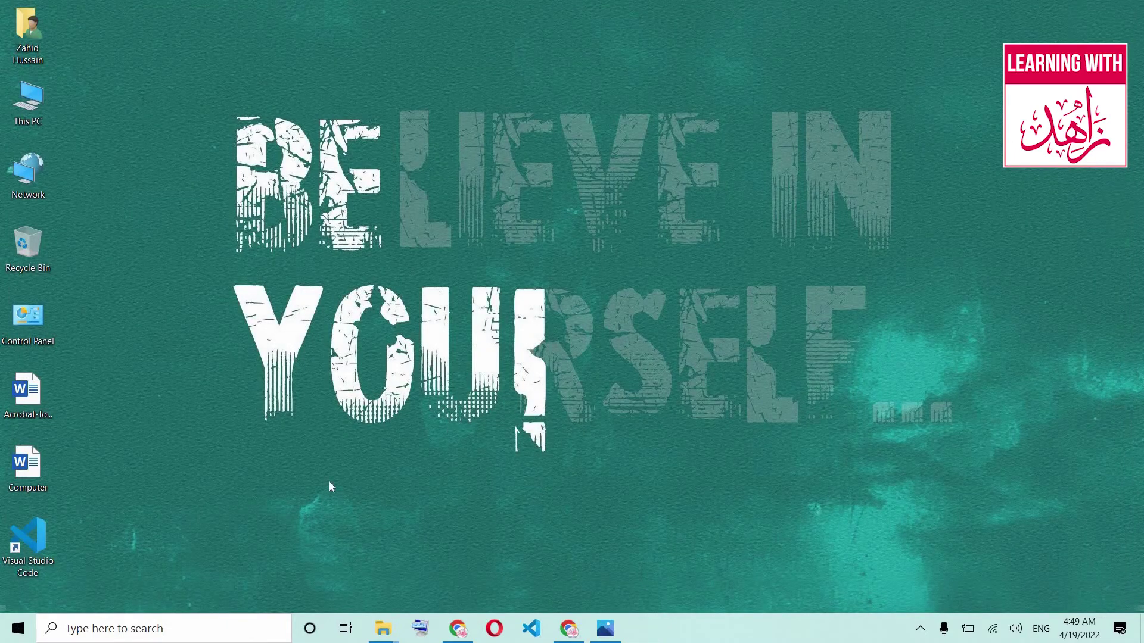
right_click(175, 275)
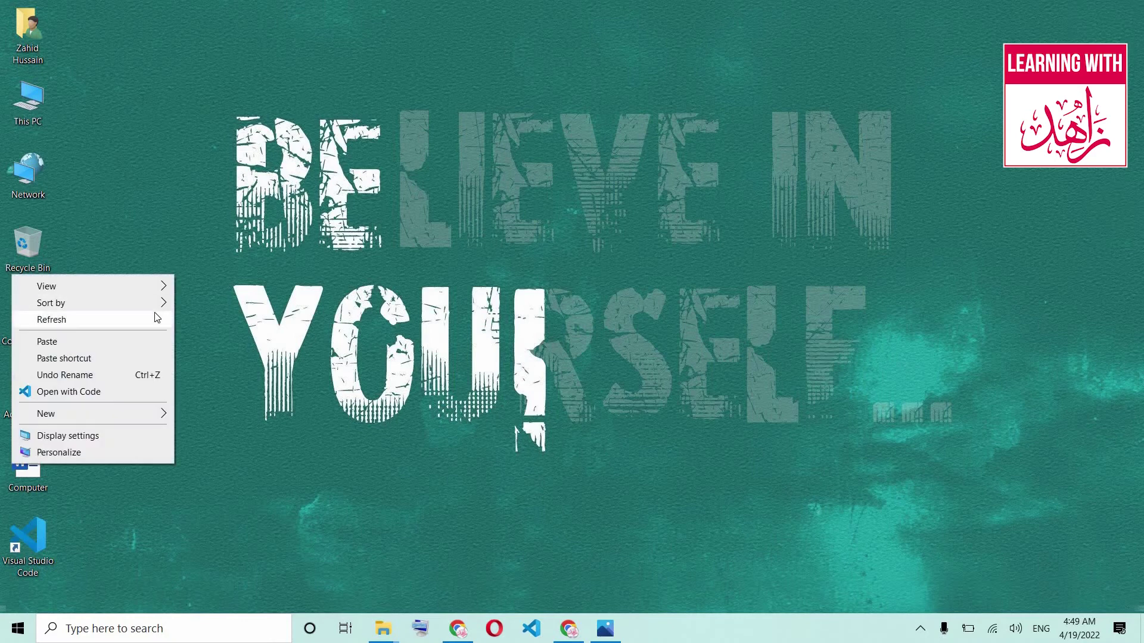
left_click(156, 318)
right_click(224, 251)
left_click(178, 291)
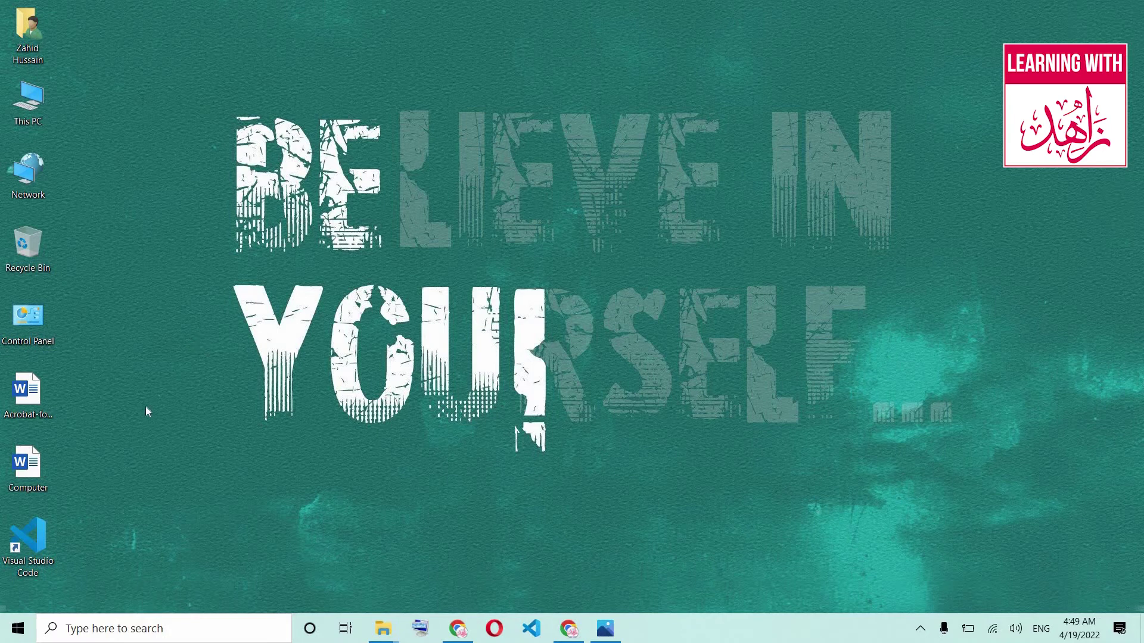
left_click(33, 469)
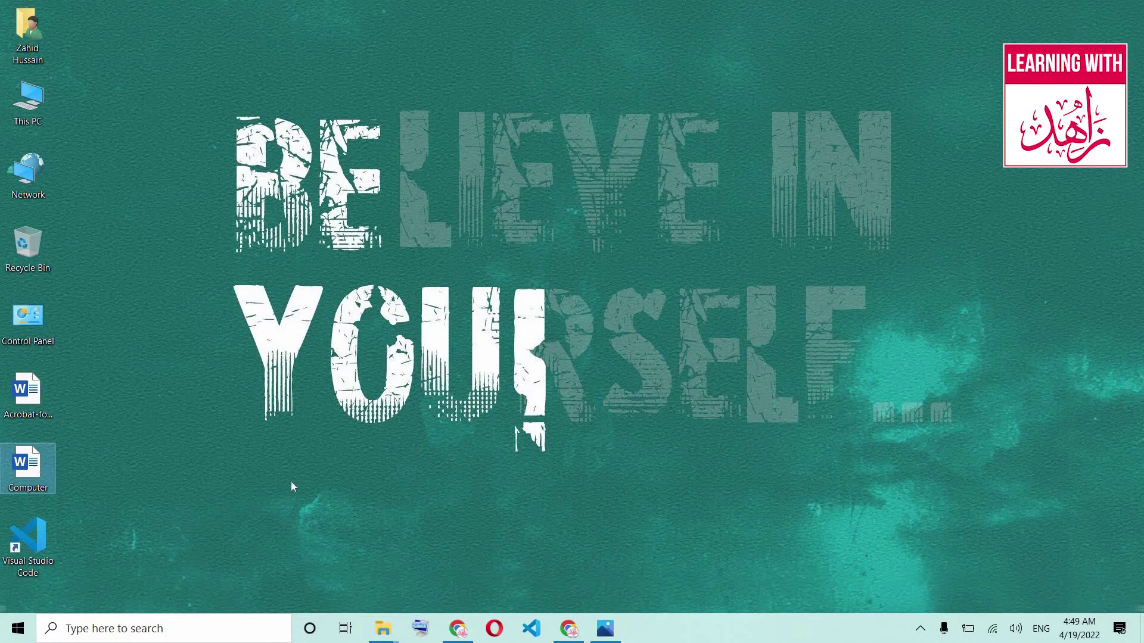
Step: Reopen the Computer document maximized, scroll through its tracked edits, and show the Review tab
double_click(33, 464)
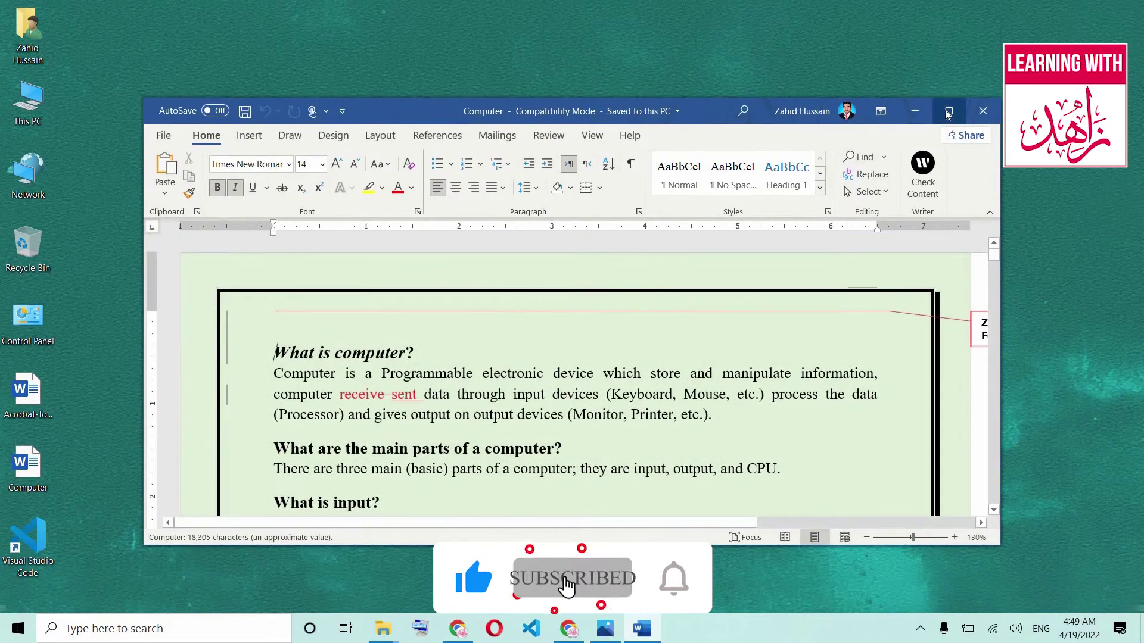
left_click(948, 112)
mouse_move(274, 351)
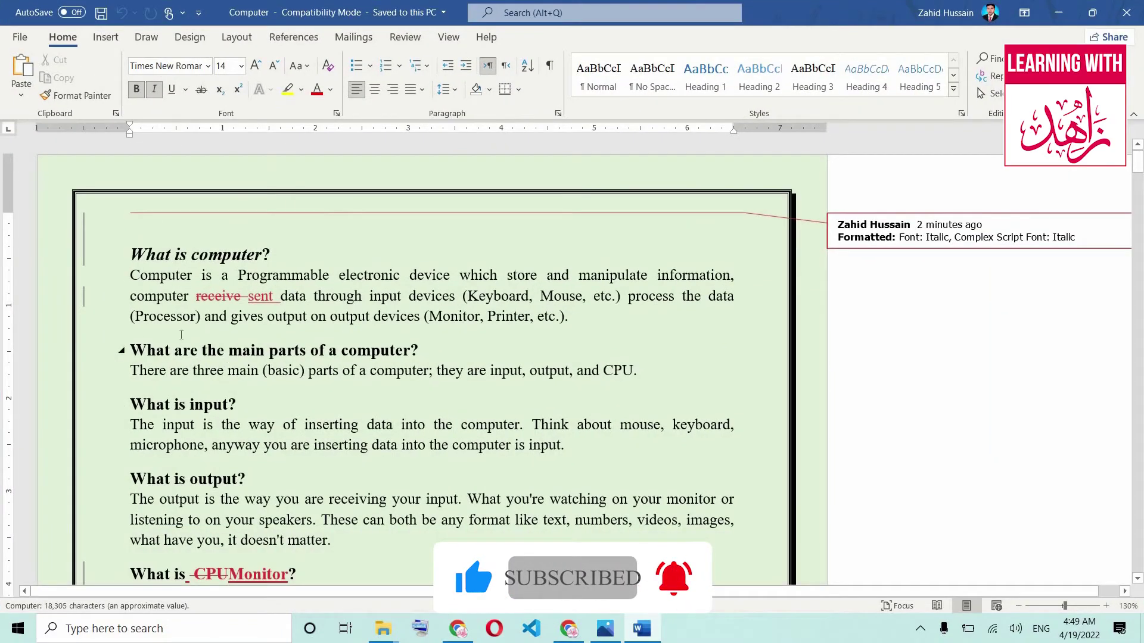
scroll(250, 286, "down", 2)
scroll(207, 337, "down", 2)
scroll(207, 337, "down", 3)
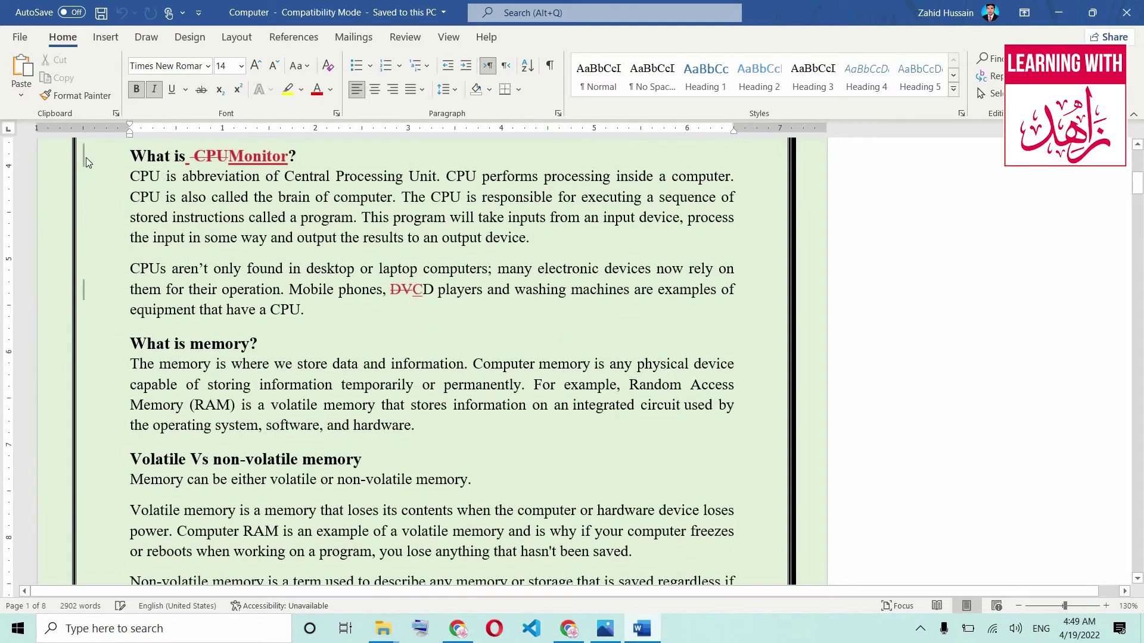
scroll(178, 402, "down", 2)
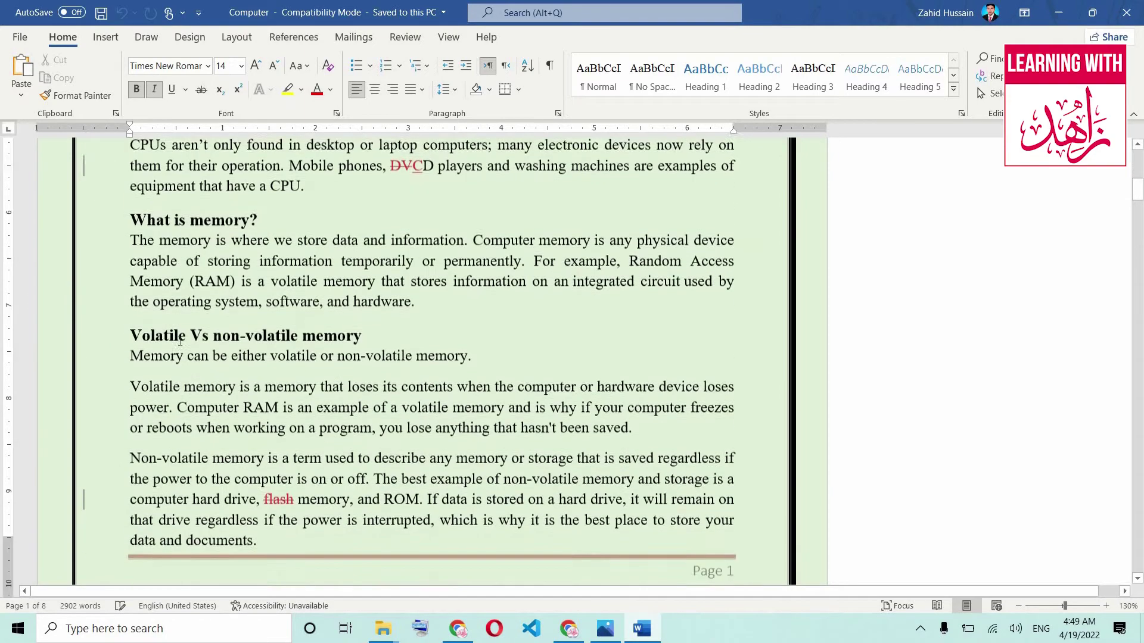
scroll(178, 402, "down", 2)
scroll(307, 383, "up", 6)
scroll(268, 339, "up", 3)
scroll(226, 292, "up", 2)
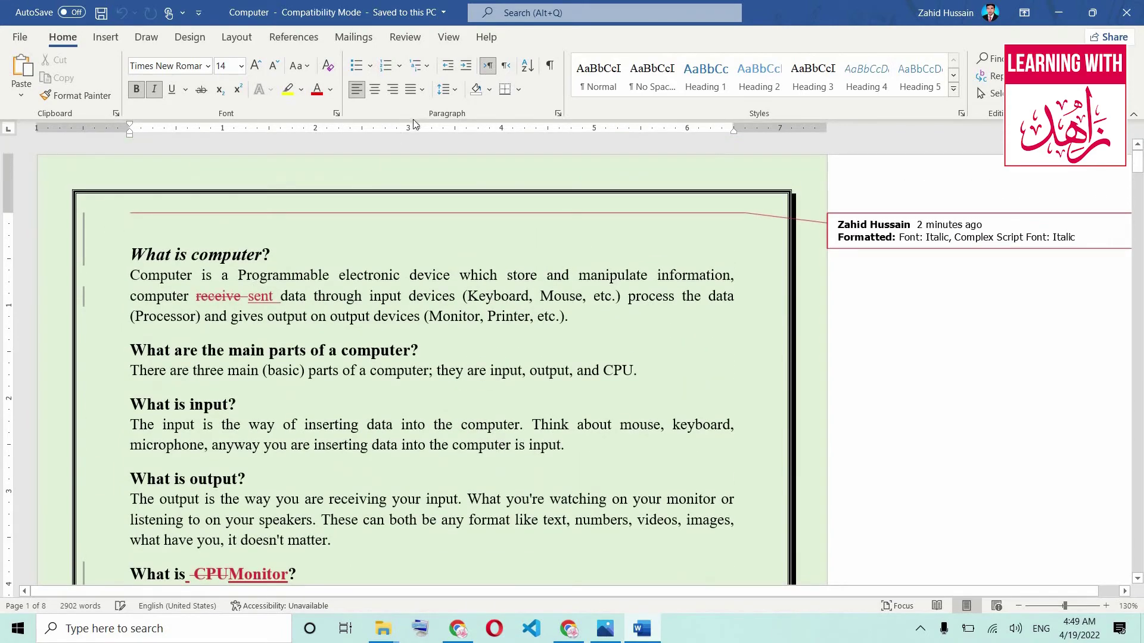
left_click(405, 37)
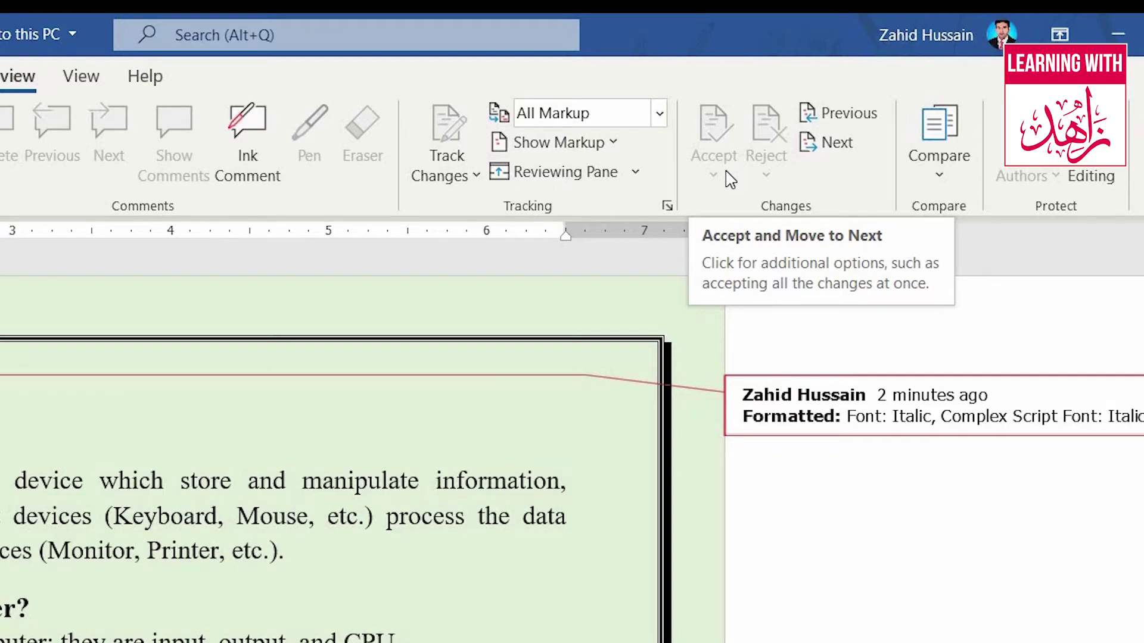
Step: Unlock change tracking by entering the tracking password in the Unlock Tracking dialog
left_click(464, 186)
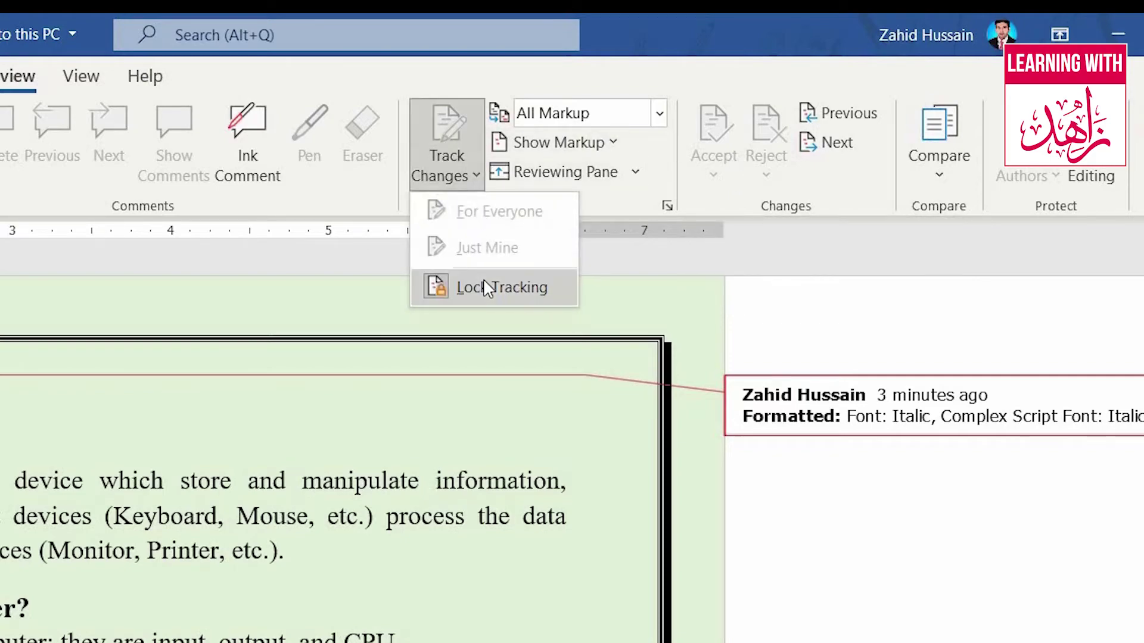
left_click(488, 288)
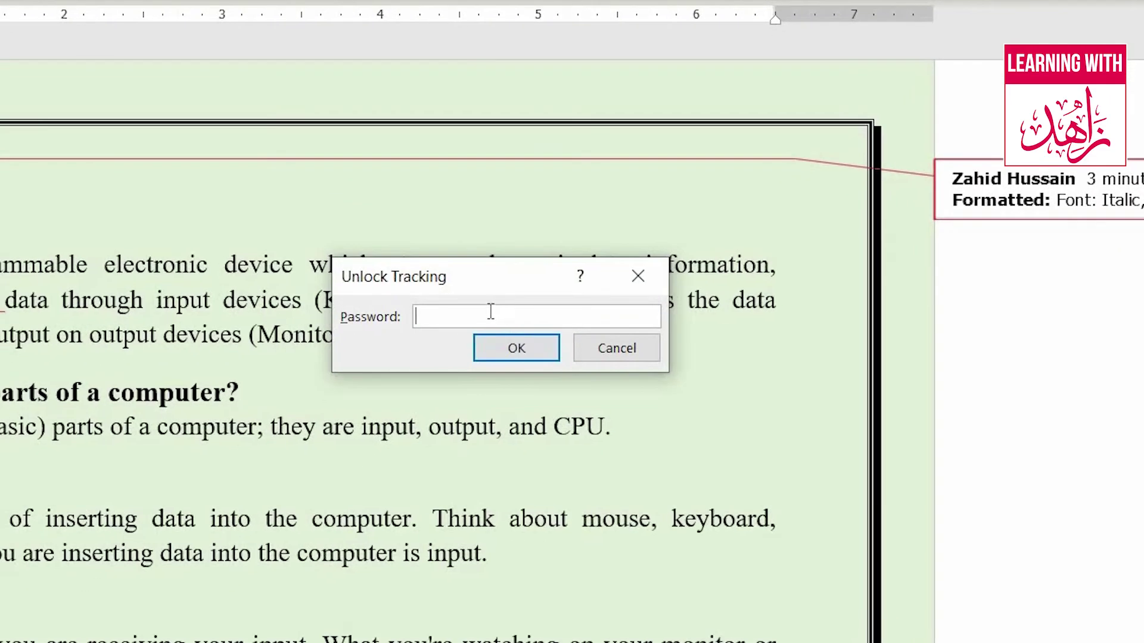
type("**")
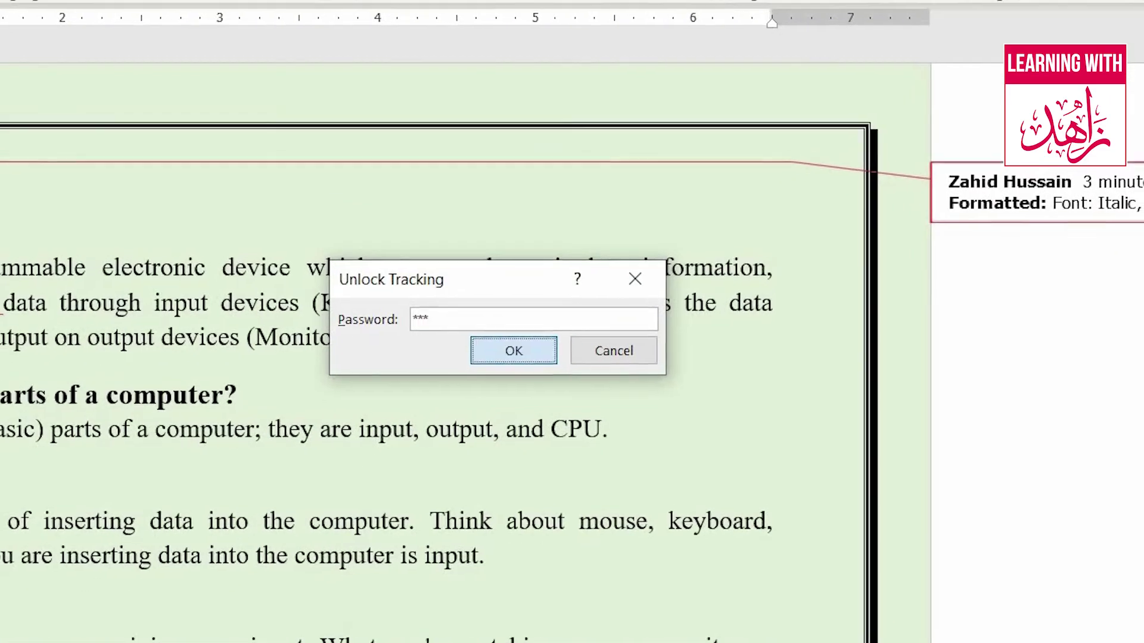
key("Return")
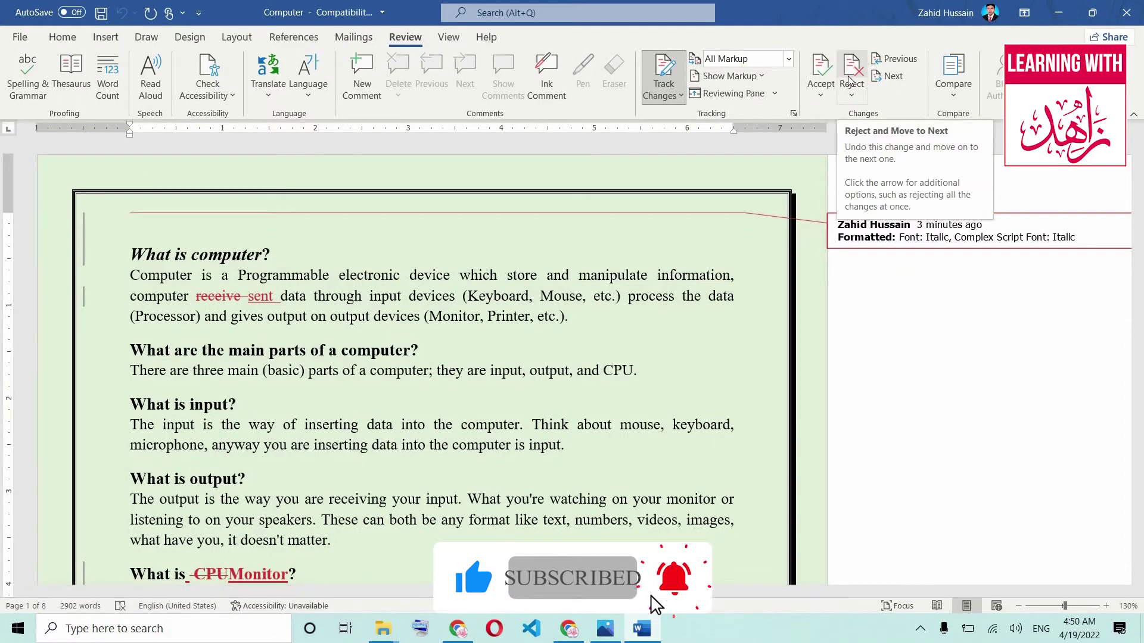
Step: Reject the italic heading format, accept deleting 'receive', and reject the inserted 'sent'
left_click(850, 71)
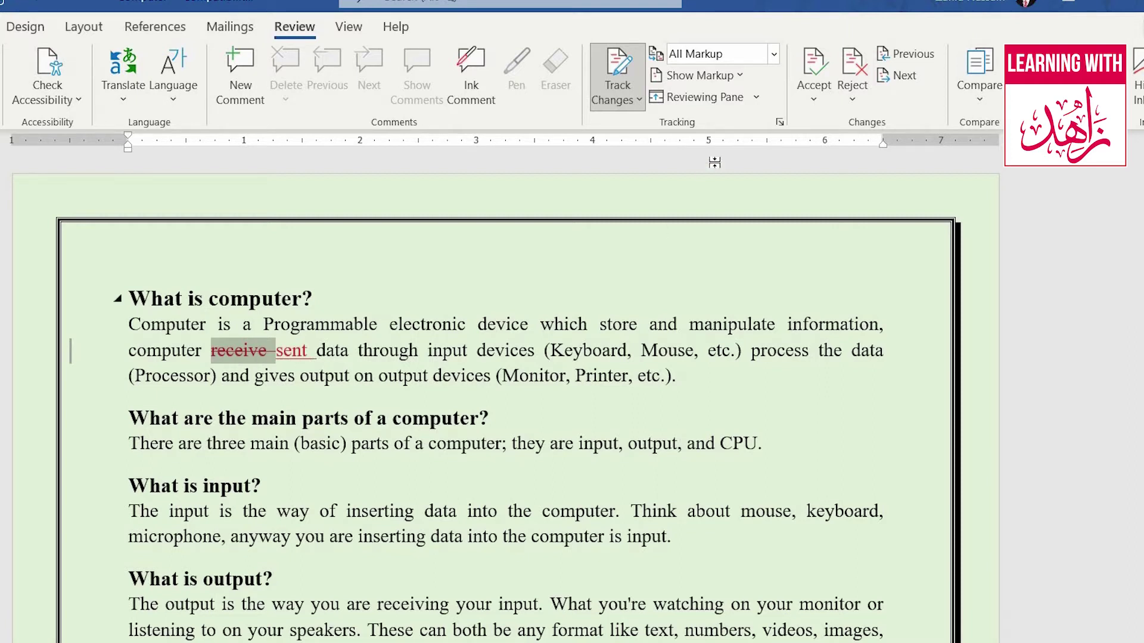
left_click(814, 66)
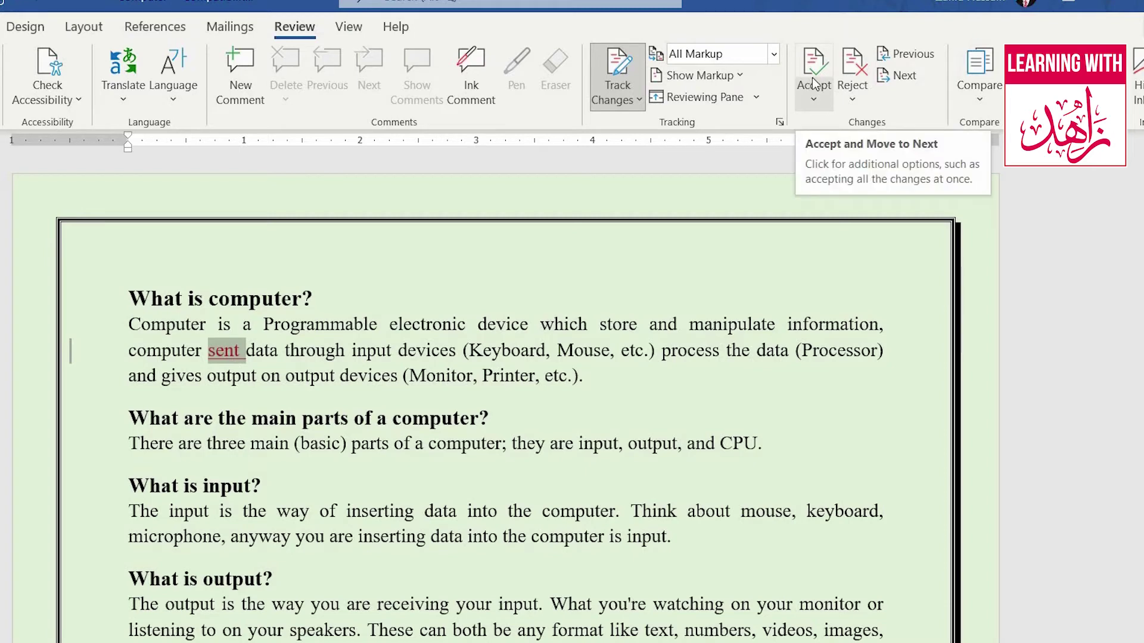
left_click(850, 79)
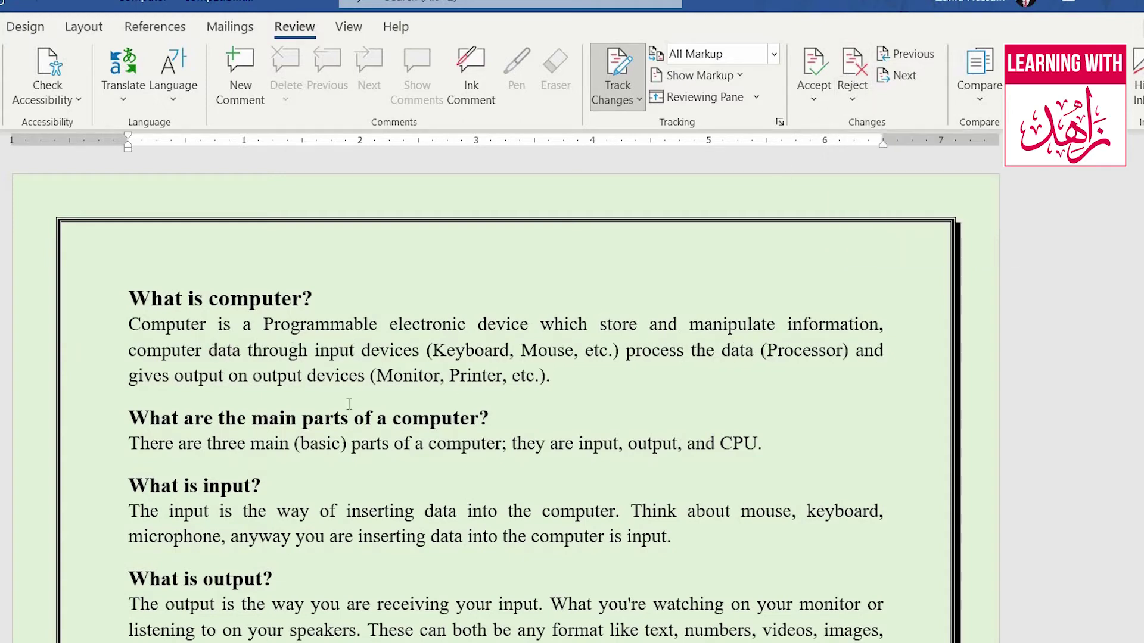
Step: Restore the heading to 'What is CPU?' by rejecting the CPU deletion and inserted 'Monitor'
scroll(204, 595, "down", 2)
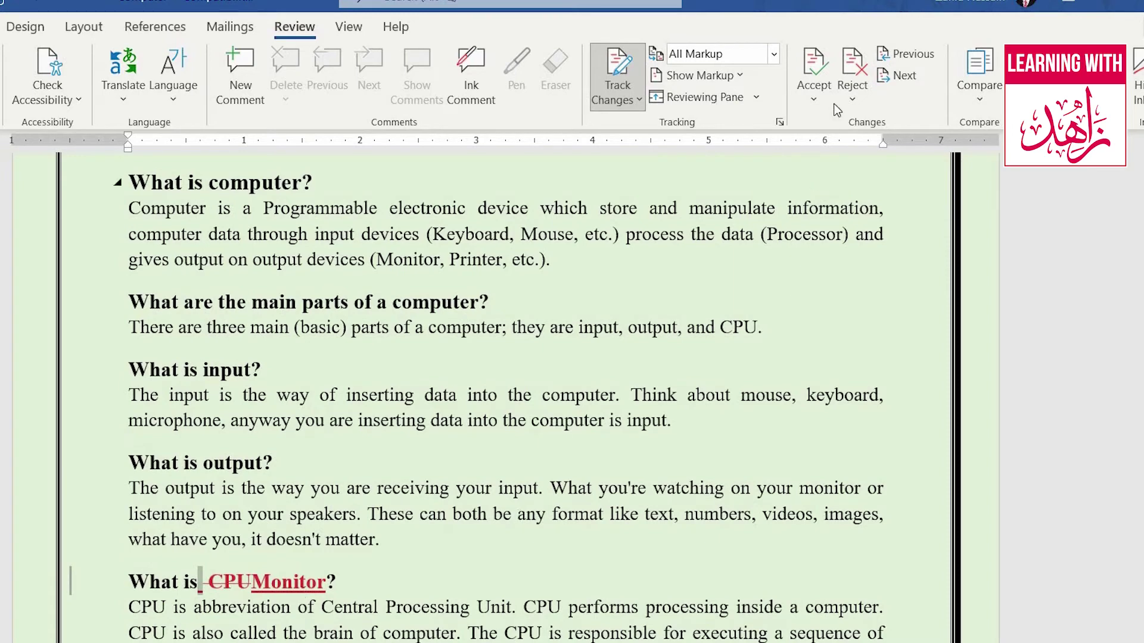
left_click(855, 70)
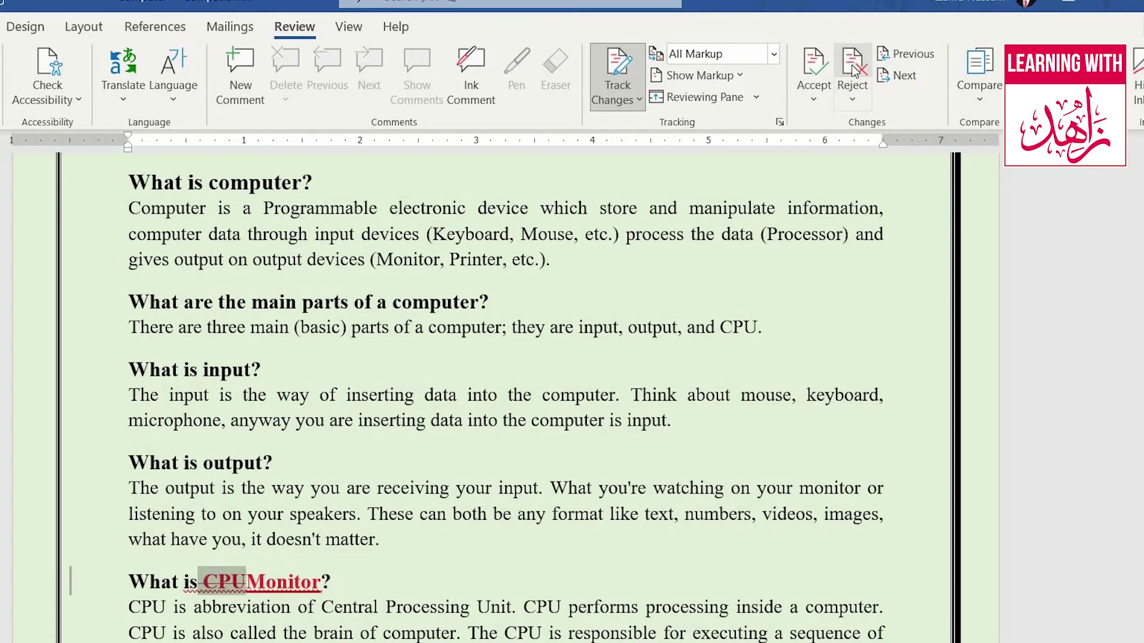
left_click(856, 70)
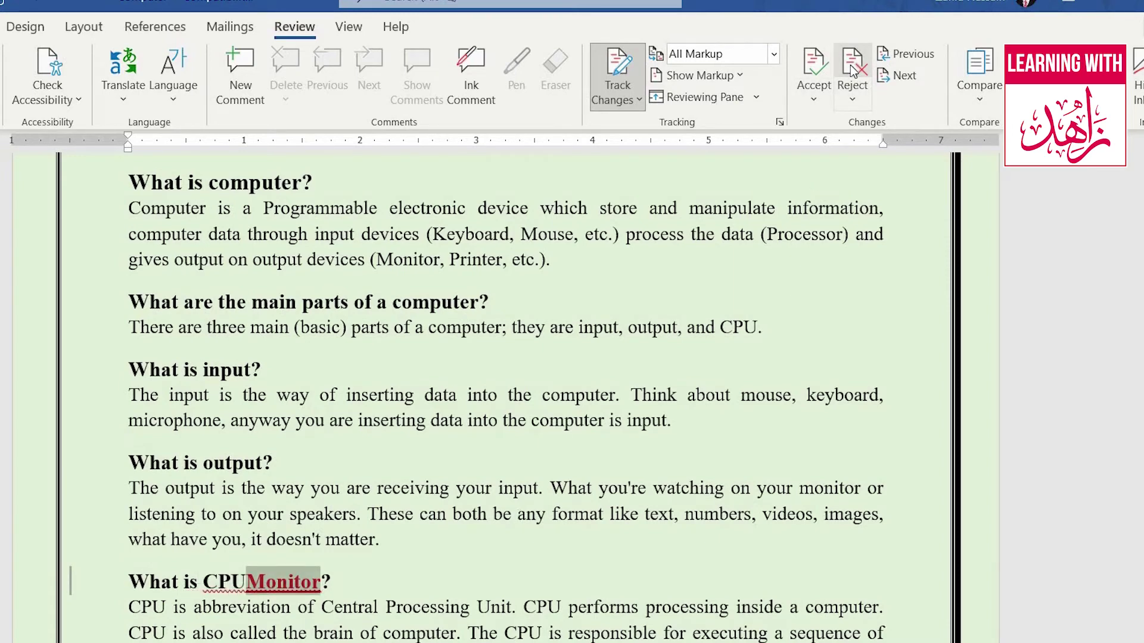
left_click(853, 70)
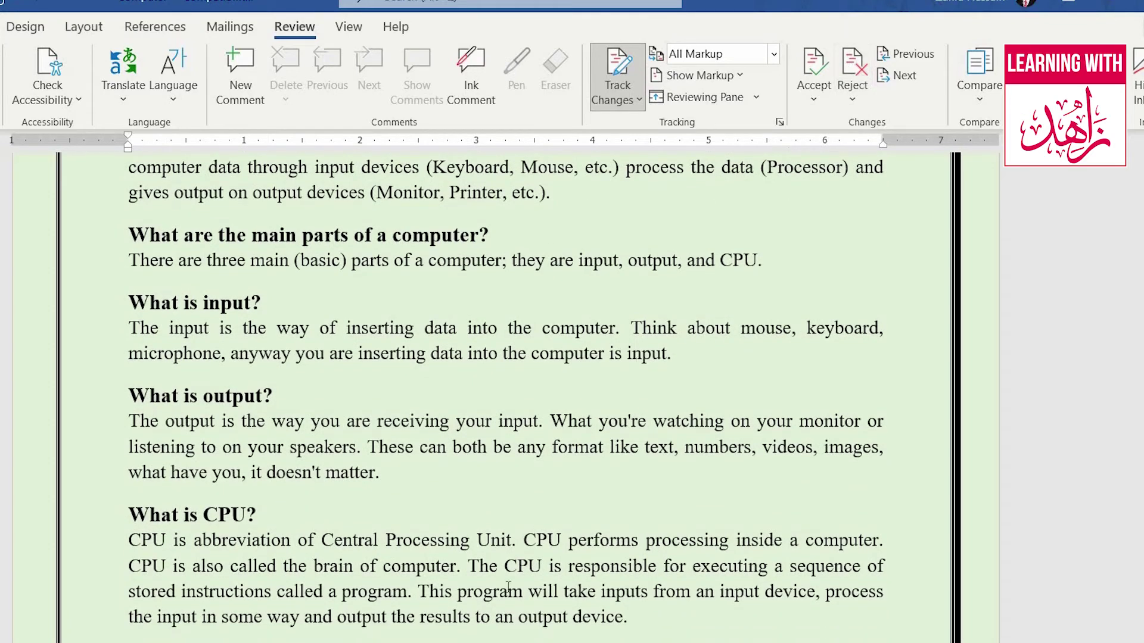
Step: Reject the 'DV' deletion and accept the inserted 'C', leaving 'DVCD players'
scroll(481, 573, "down", 2)
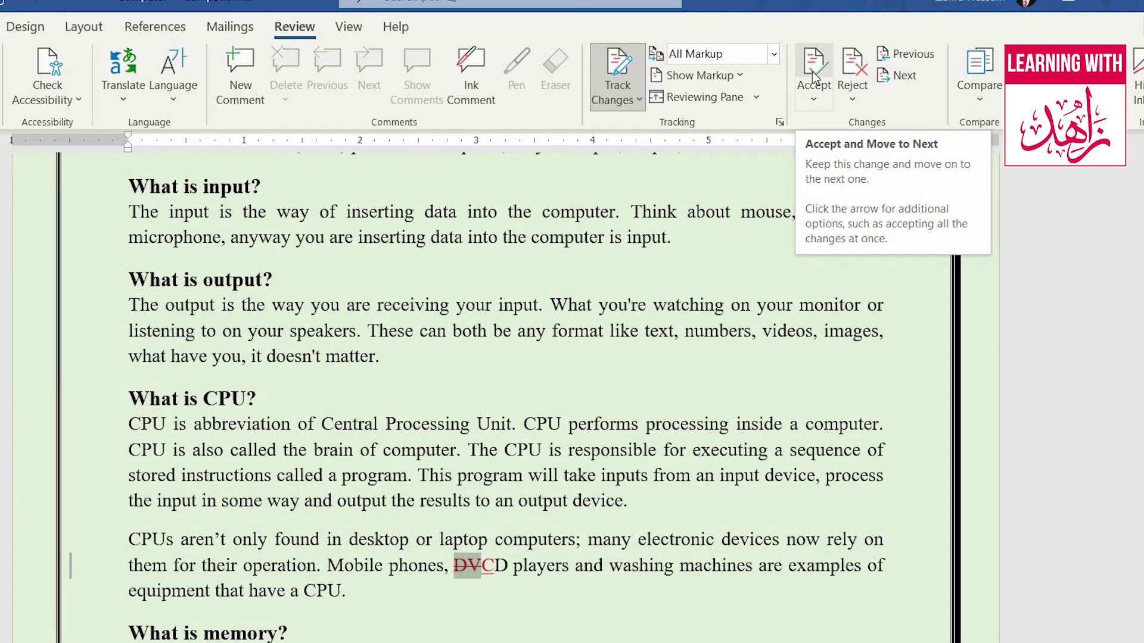
left_click(851, 76)
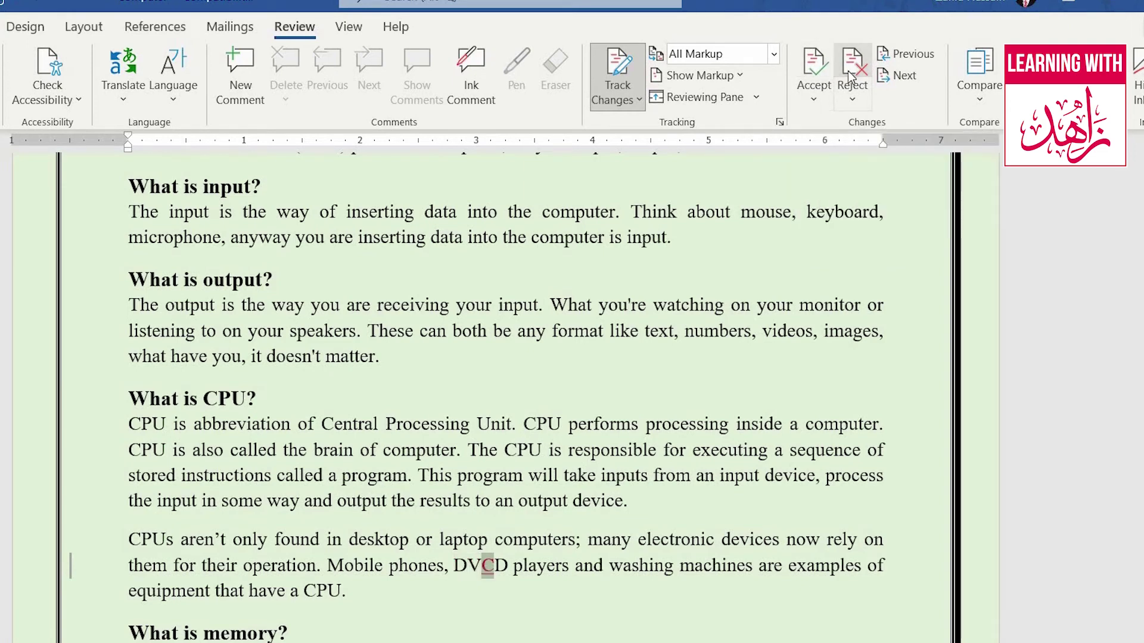
left_click(817, 71)
Step: Check that no tracked changes remain and dismiss the no-changes message
scroll(460, 270, "down", 4)
scroll(460, 269, "down", 1)
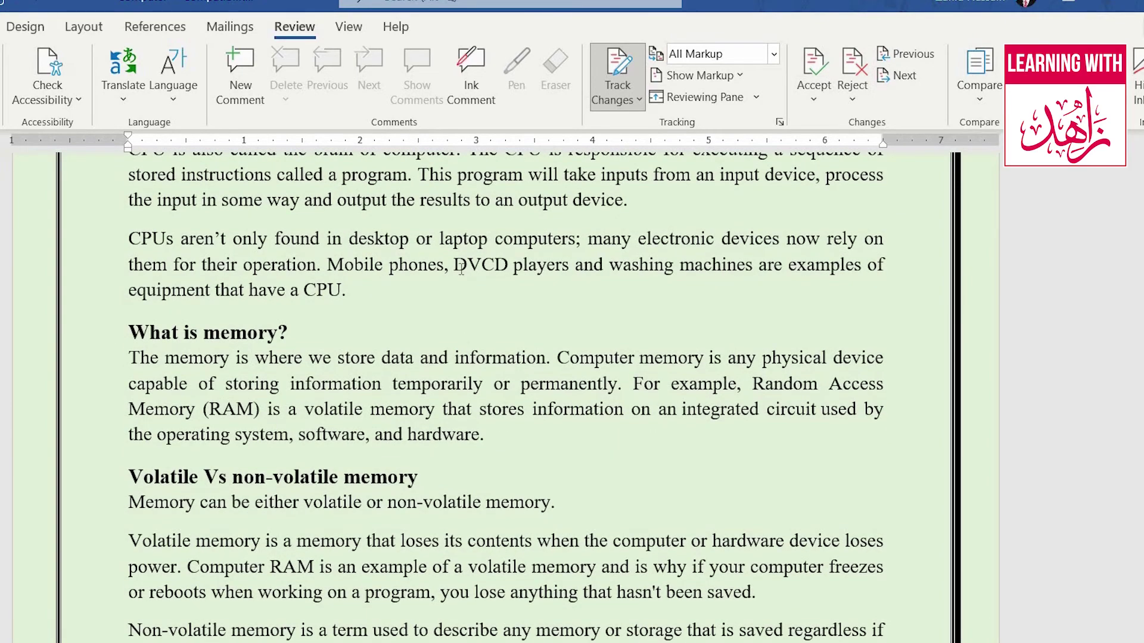
left_click_drag(454, 267, 514, 267)
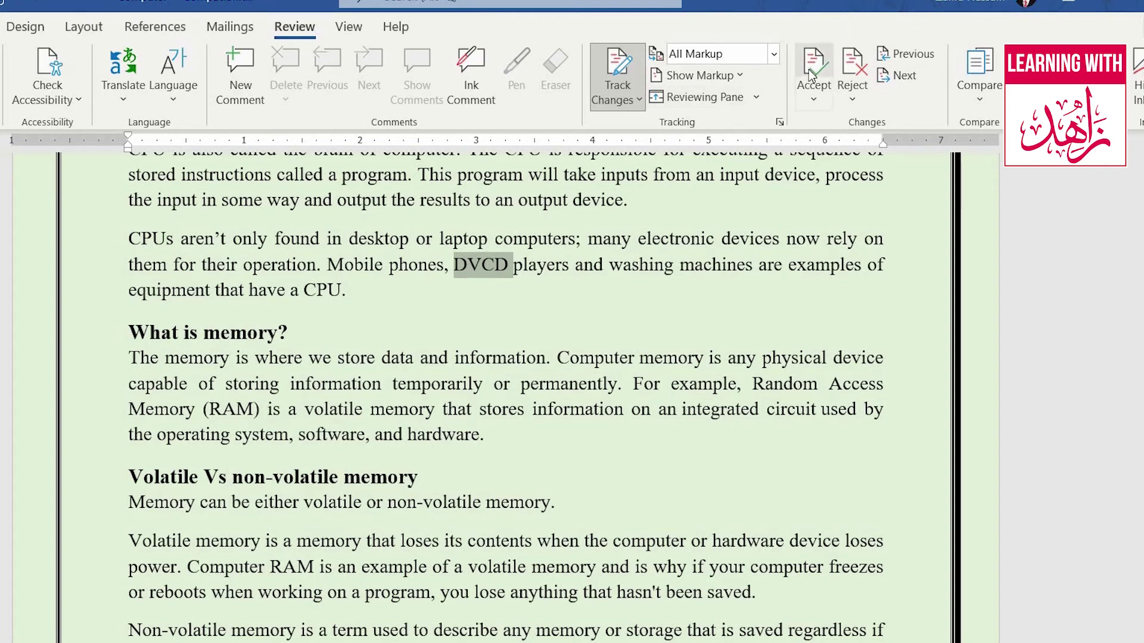
left_click(842, 67)
left_click(852, 65)
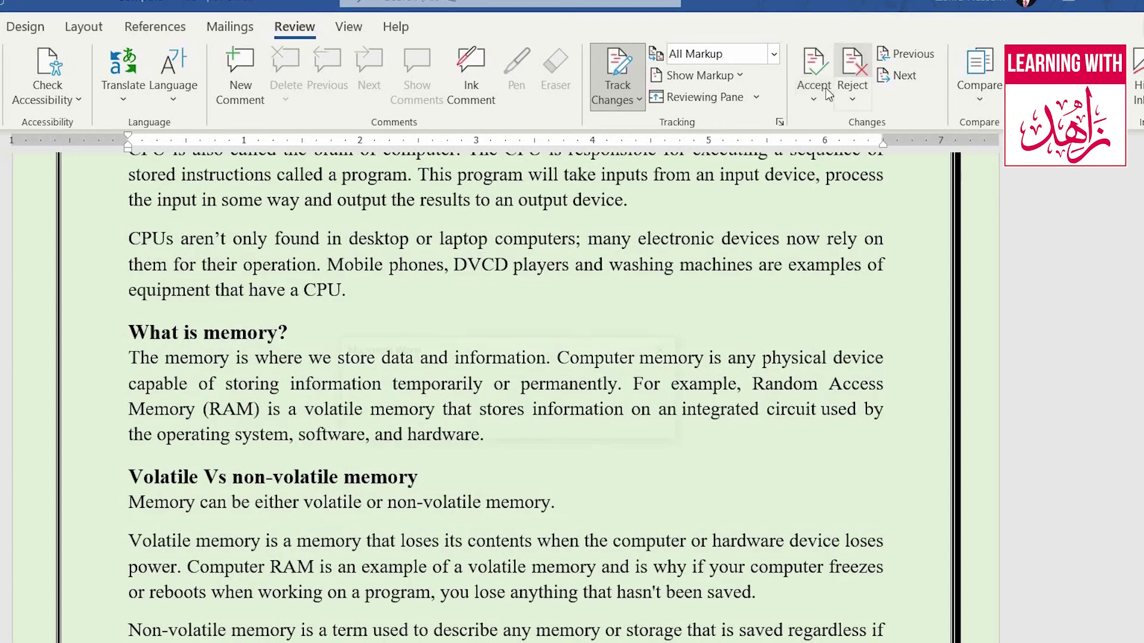
left_click(502, 427)
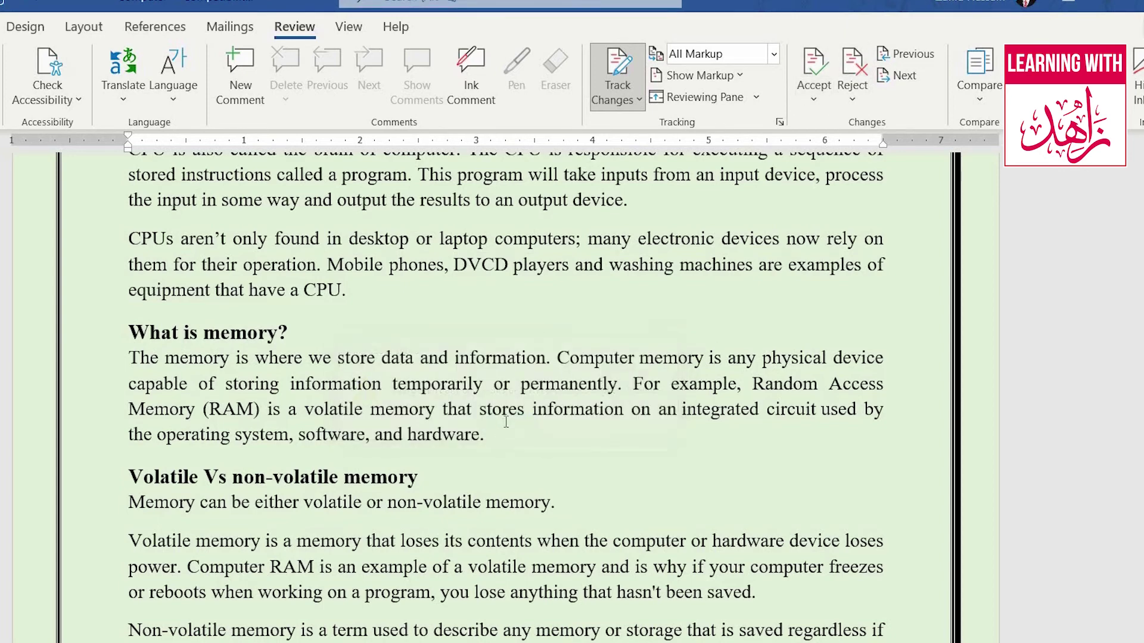